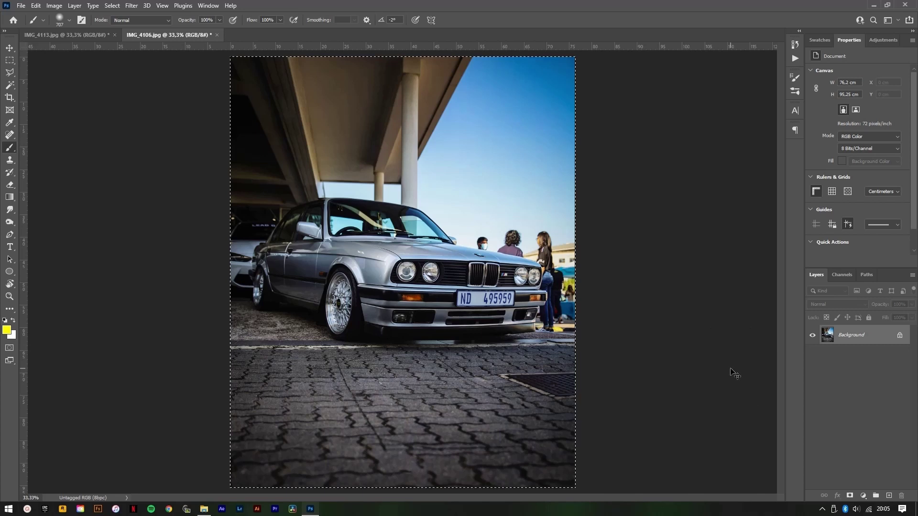
Step: Copy the entire IMG_4106.jpg photo and paste it as a new layer into IMG_4113.jpg
key("ctrl+a")
key("ctrl+c")
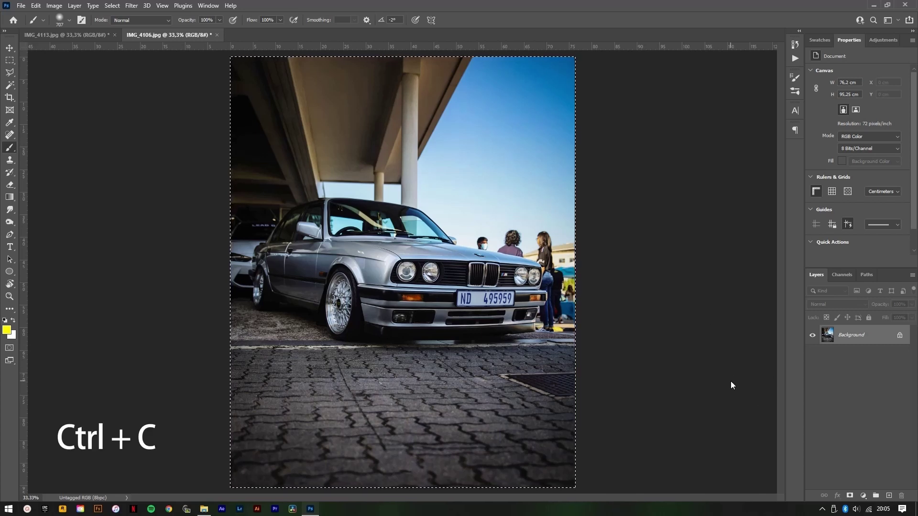
left_click(70, 36)
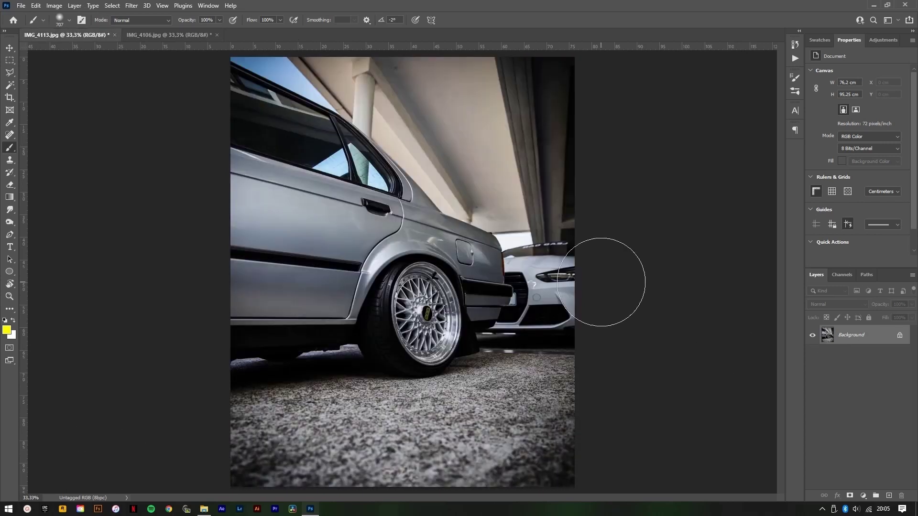
key("ctrl+v")
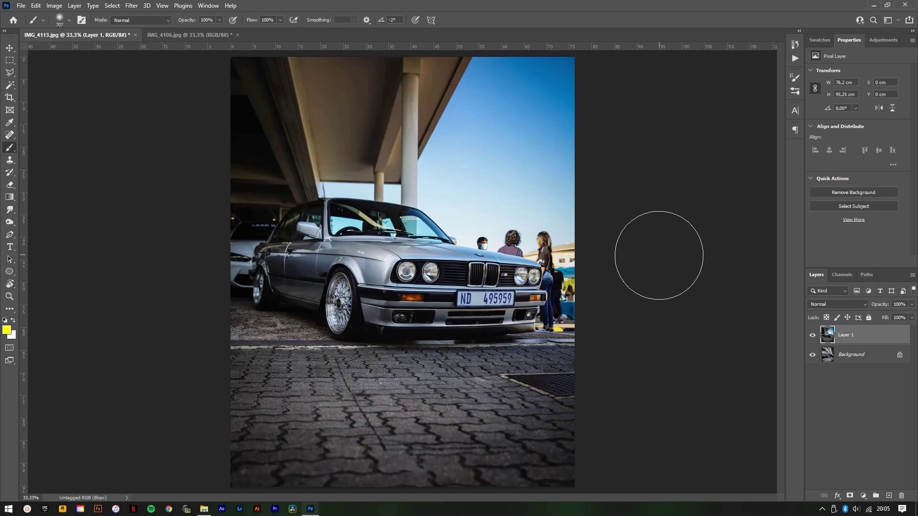
Step: Scale the pasted car photo down to about 56% and move it toward the canvas's lower left
key("v")
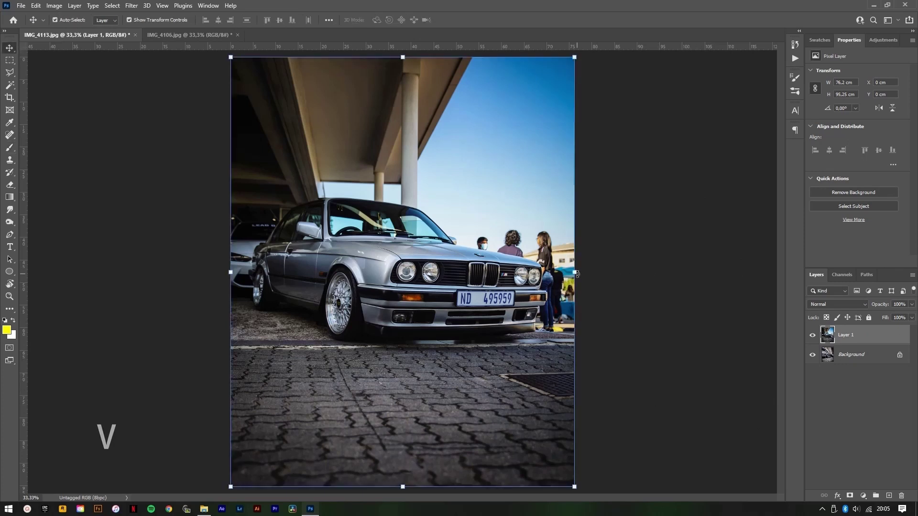
left_click_drag(577, 273, 422, 270)
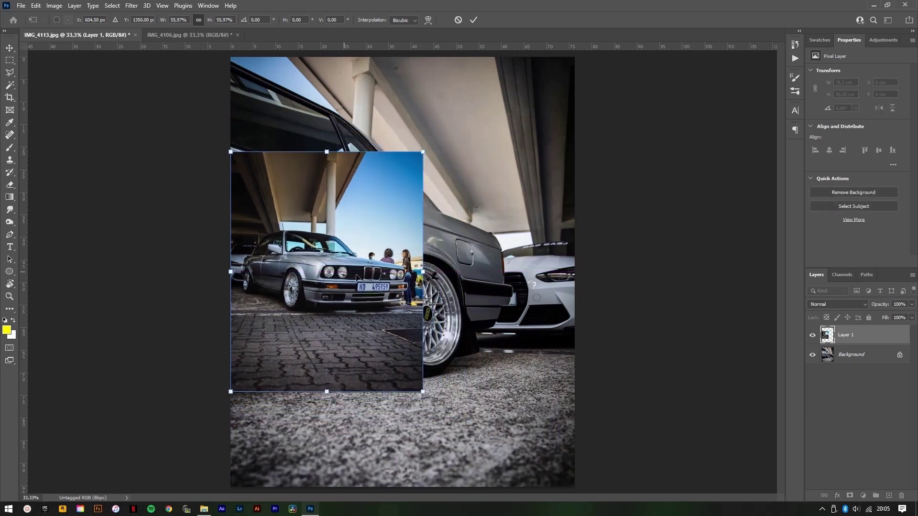
left_click_drag(344, 273, 351, 349)
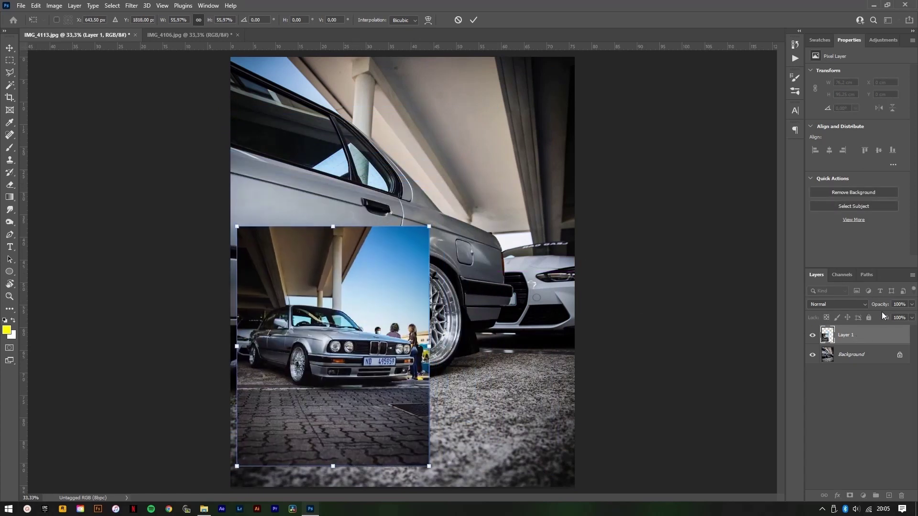
Step: With the pasted layer at 39% opacity, enlarge it to about 87% and place it low against the canvas's left edge
left_click_drag(882, 306, 822, 318)
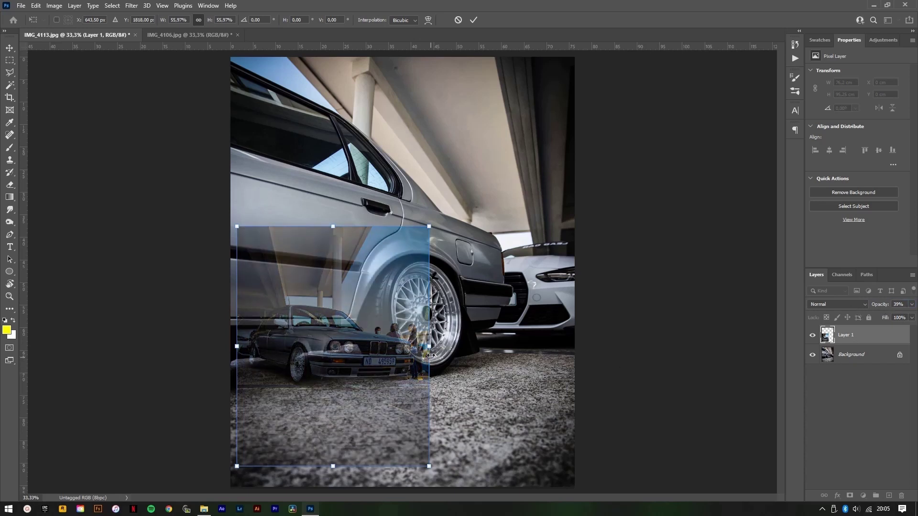
left_click_drag(430, 355, 515, 341)
left_click_drag(242, 347, 234, 346)
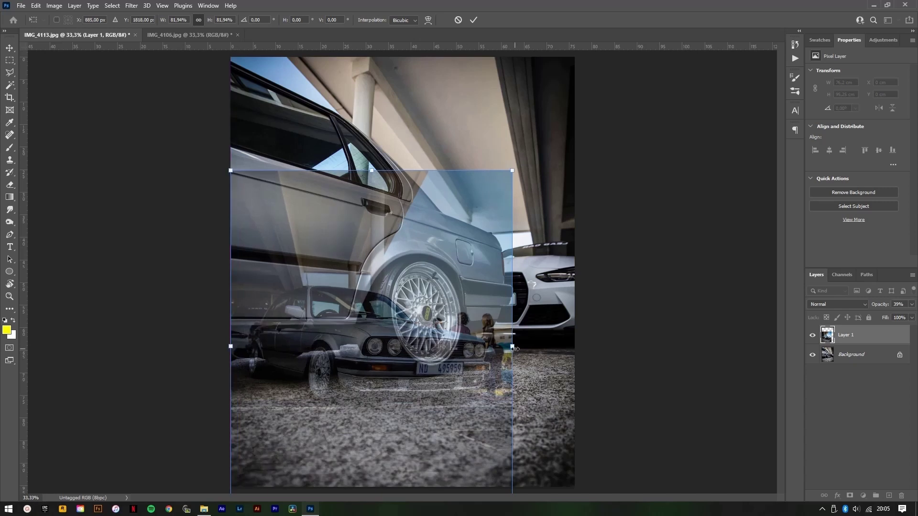
mouse_move(514, 348)
left_mouse_down()
mouse_move(549, 345)
mouse_move(529, 346)
left_mouse_up()
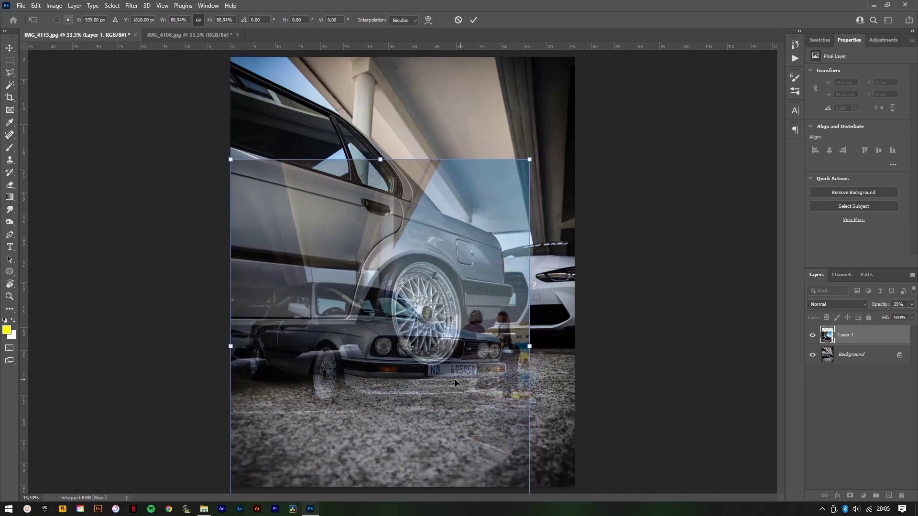
left_click_drag(443, 366, 440, 392)
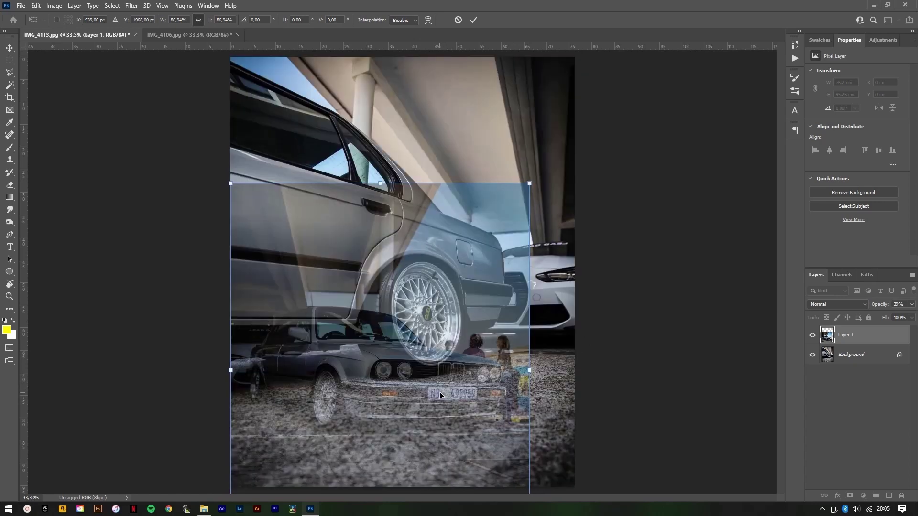
key("Return")
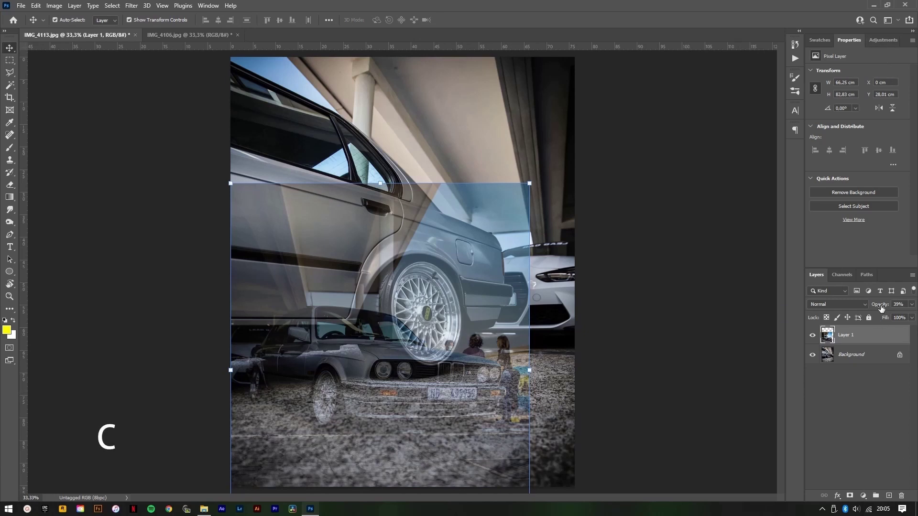
Step: Set the pasted layer's opacity back to 100%
left_click_drag(881, 308, 896, 309)
type("100")
key("Return")
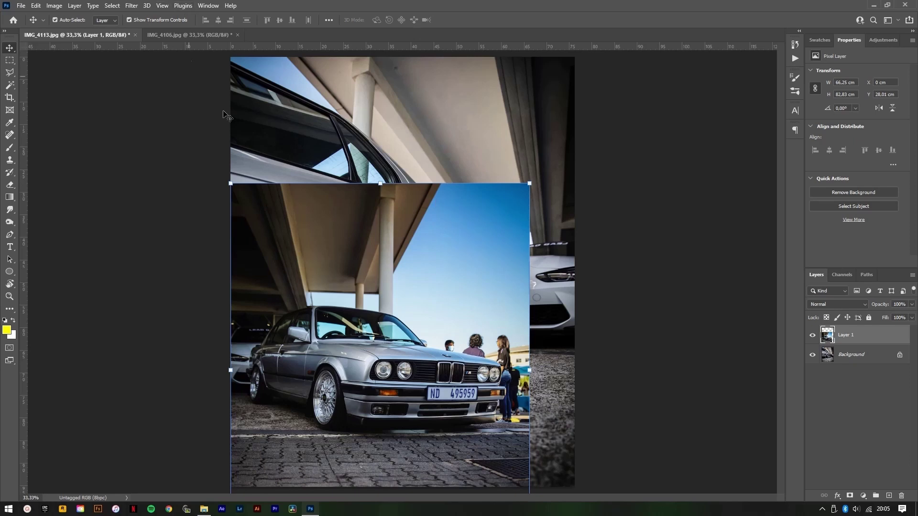
Step: Crop the canvas at a 4:5 ratio to the pasted photo's width, keeping a strip of the background car above it
key("c")
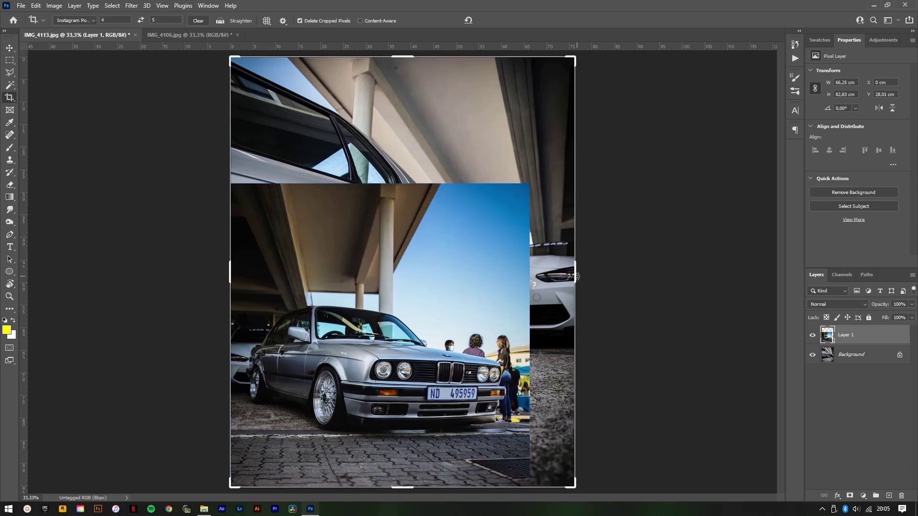
left_click_drag(576, 276, 553, 269)
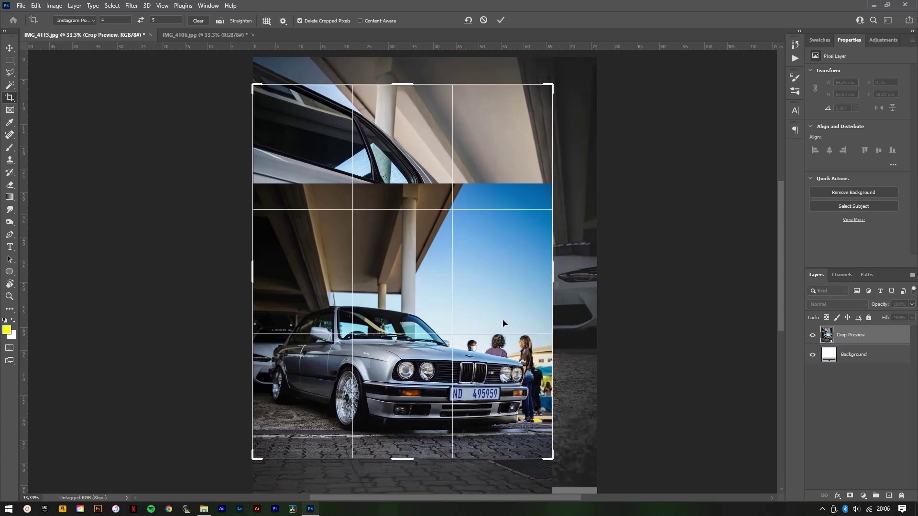
left_click_drag(445, 315, 445, 307)
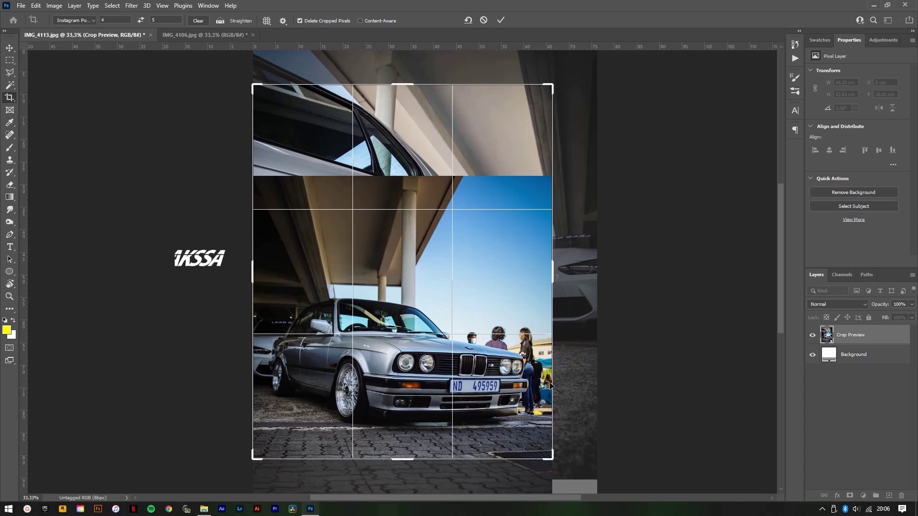
key("Return")
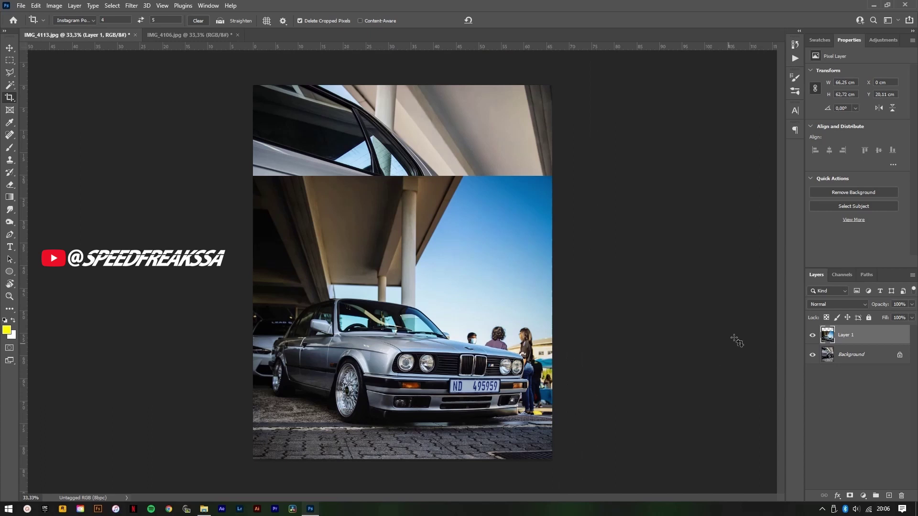
left_click_drag(879, 305, 870, 308)
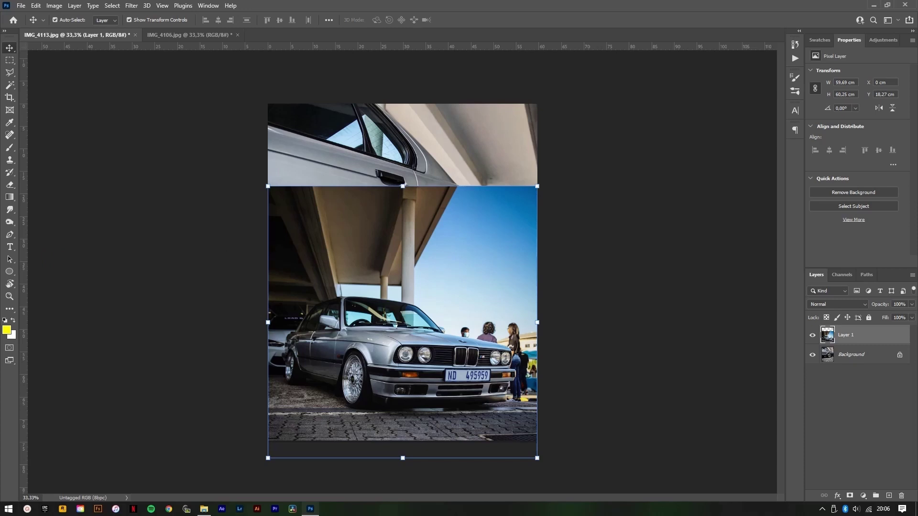
Step: Select the car on the pasted layer with Select Subject and clear that selection again
left_click(848, 205)
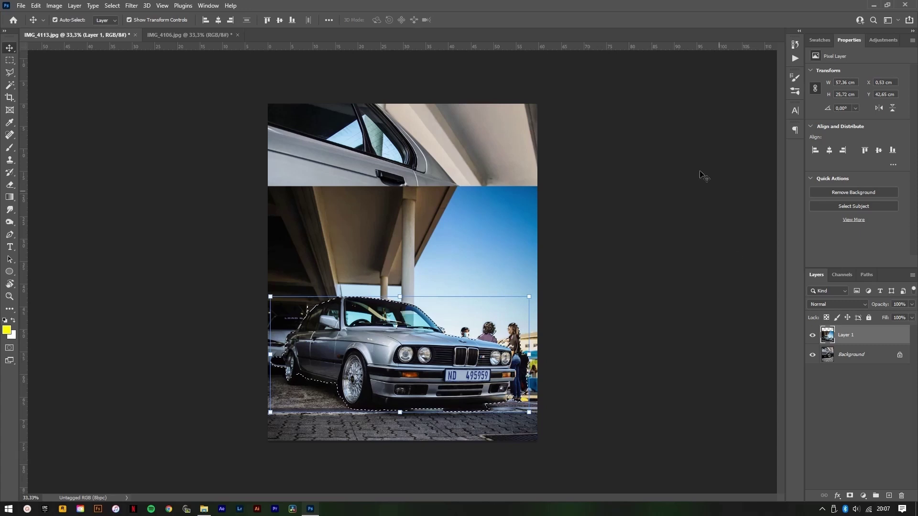
key("l")
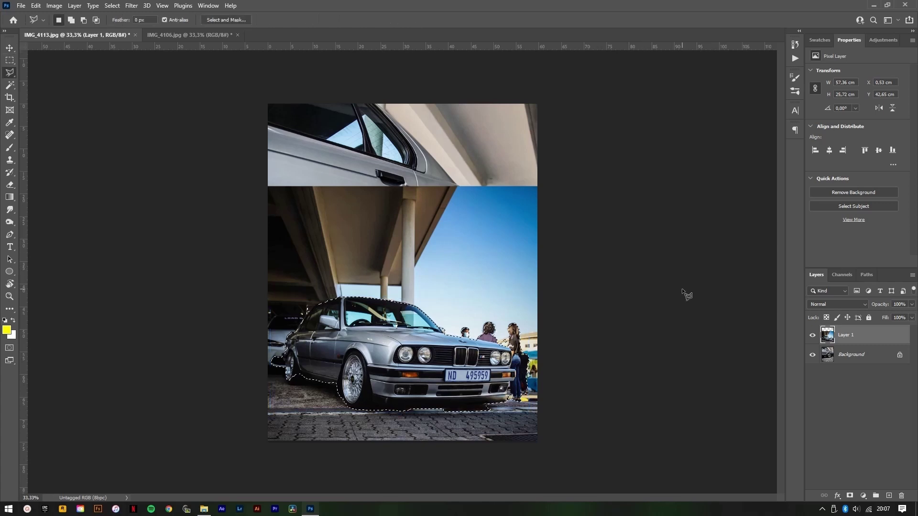
key("ctrl+d")
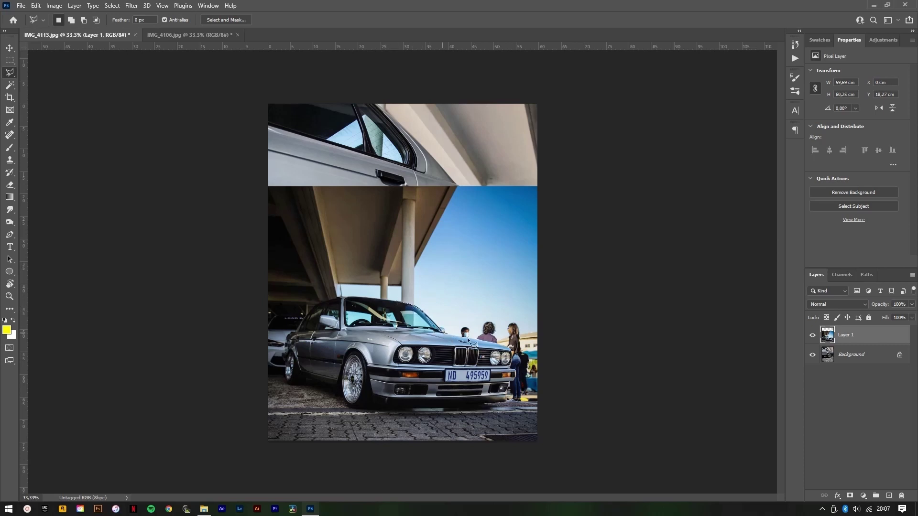
left_click(529, 350)
left_click(515, 366)
left_click(510, 401)
left_click(495, 407)
left_click(415, 409)
key("Escape")
Step: Select the silver car on the pasted layer with Select Subject and switch to the Quick Selection tool
left_click(847, 207)
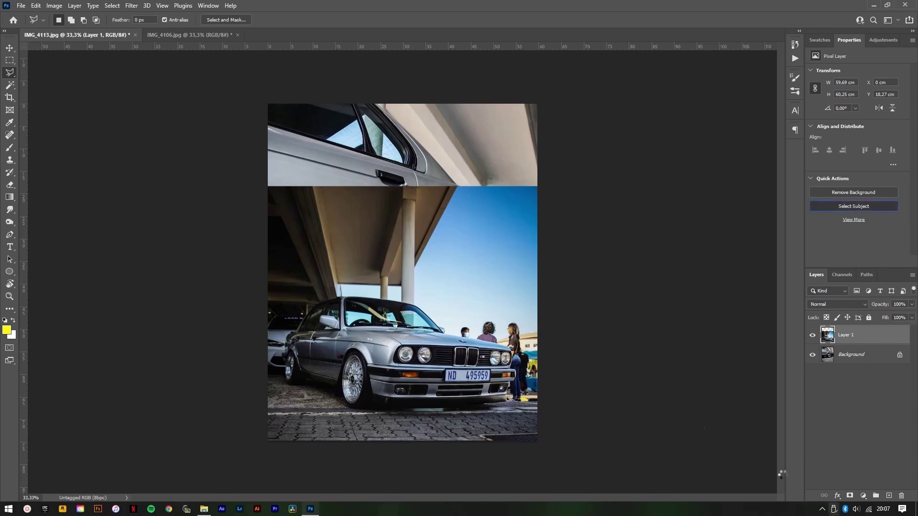
left_click(9, 88)
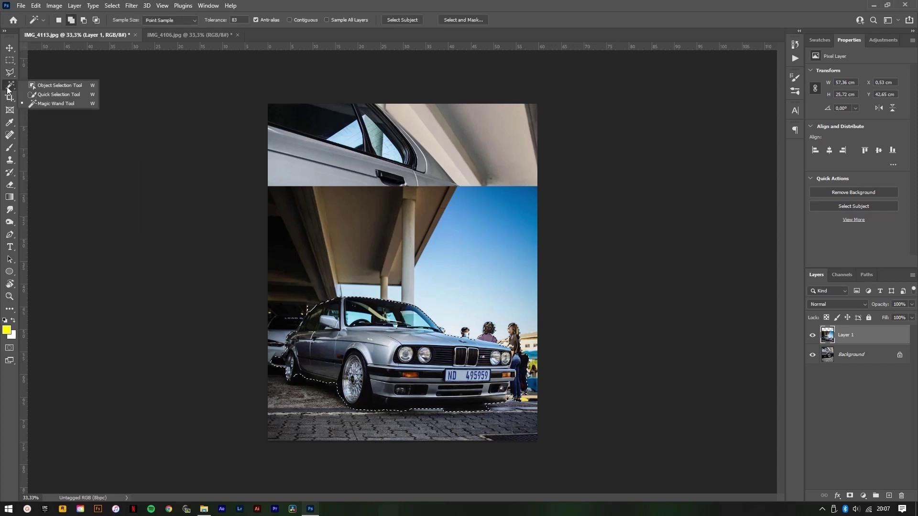
left_click(47, 95)
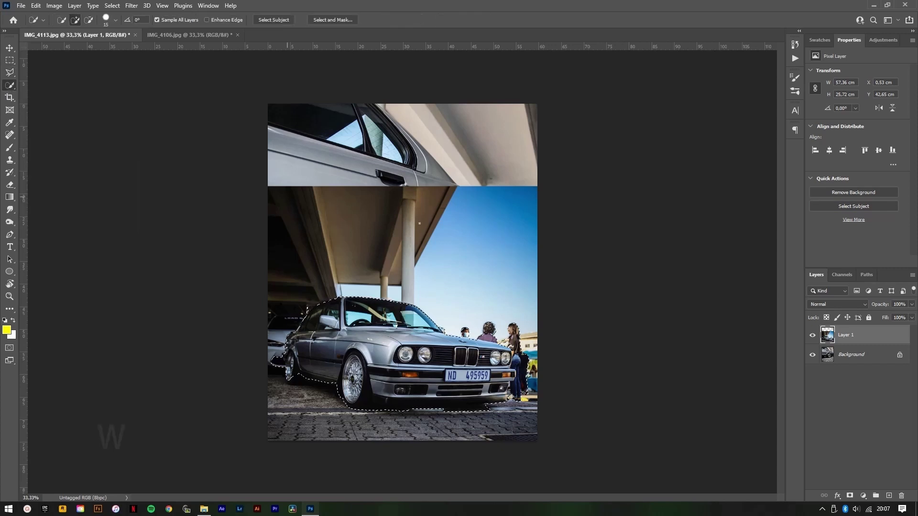
Step: Subtract the people beside the car's front bumper from the selection with a 31 px Quick Selection brush
key("ctrl+plus")
key("ctrl+plus")
key("ctrl+plus")
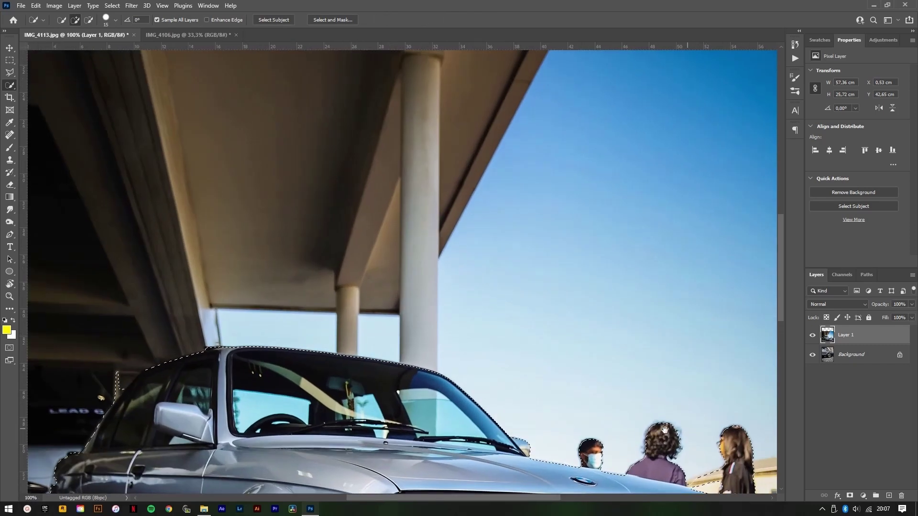
left_click_drag(664, 430, 530, 169)
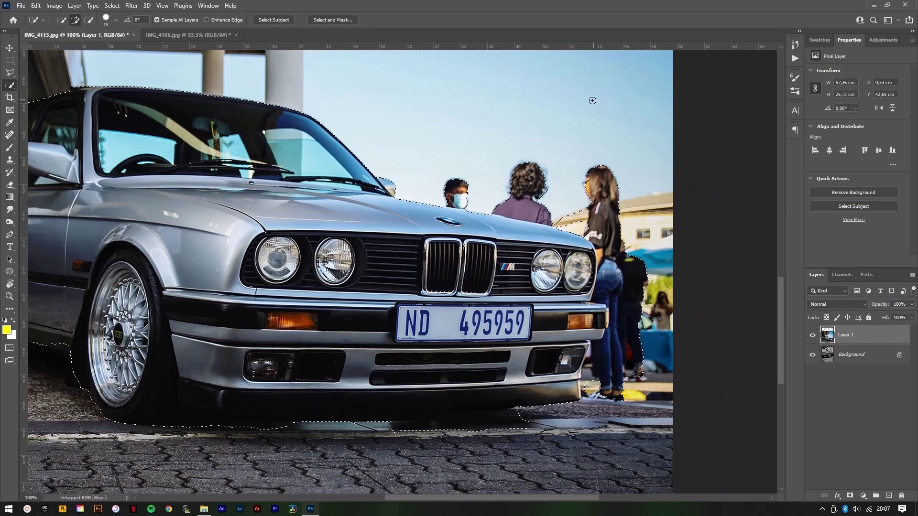
left_click_drag(590, 99, 669, 135)
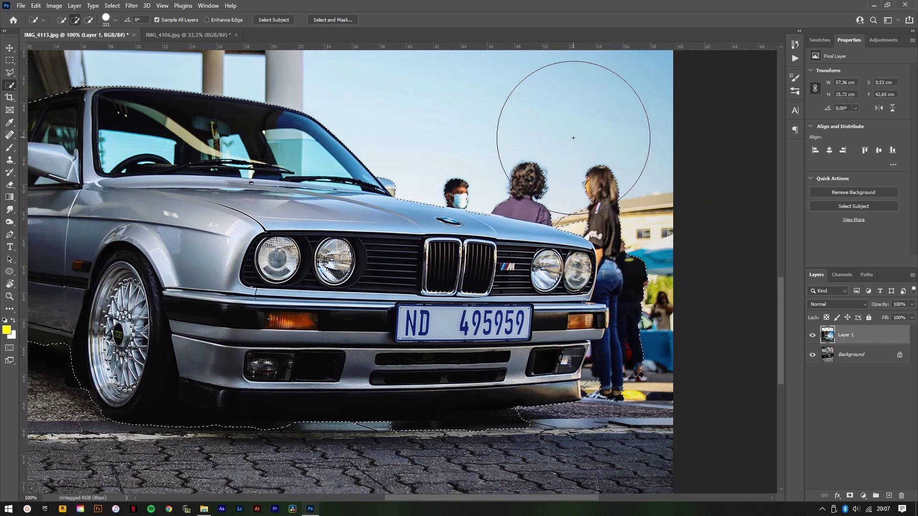
mouse_move(572, 138)
left_mouse_down()
mouse_move(497, 116)
mouse_move(504, 124)
left_mouse_up()
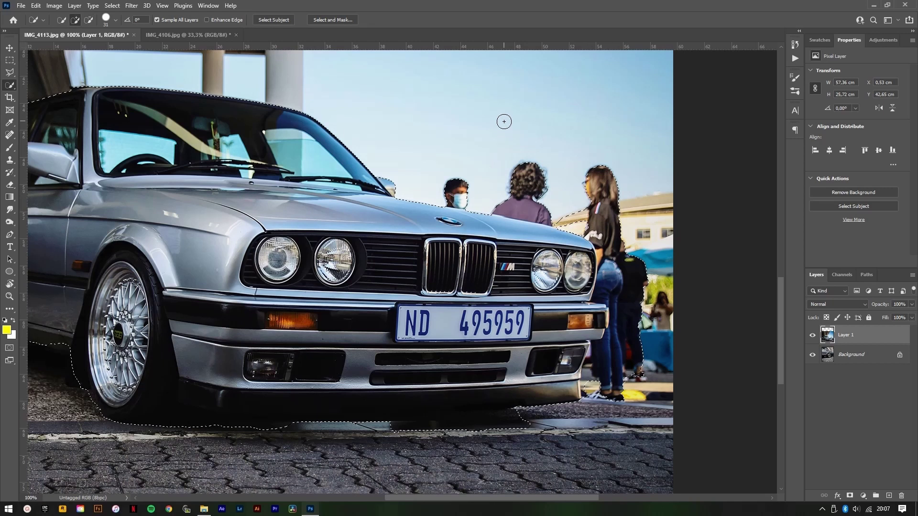
key("alt")
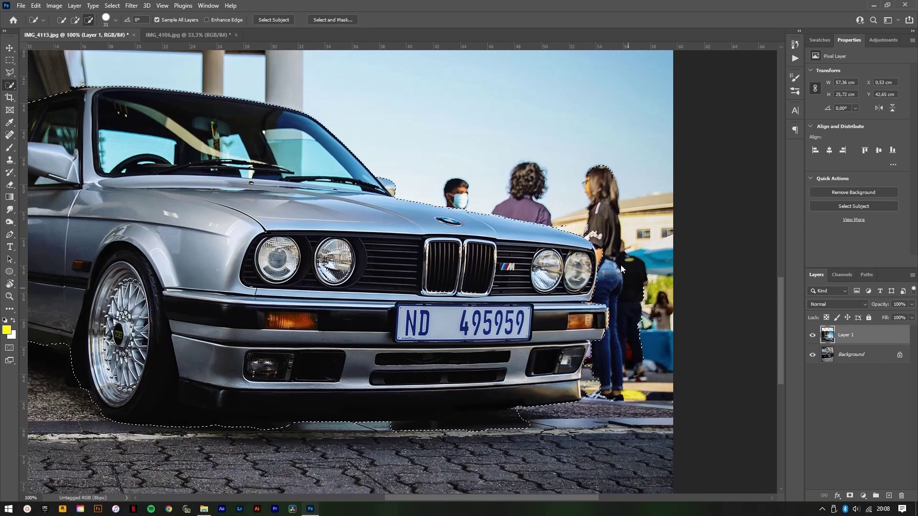
mouse_move(587, 225)
left_mouse_down()
mouse_move(636, 269)
mouse_move(645, 360)
mouse_move(614, 398)
mouse_move(587, 386)
mouse_move(590, 394)
left_mouse_up()
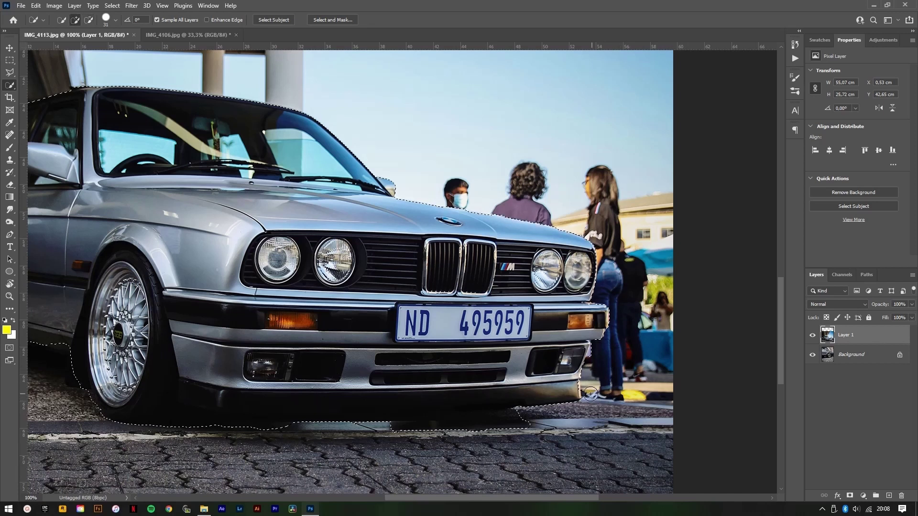
left_click(590, 394)
left_click(590, 392, "alt")
Step: Subtract the white car's bumper and the stray sliver behind the rear window from the selection, keeping the silver car's rear edge
mouse_move(310, 321)
left_mouse_down()
mouse_move(540, 316)
mouse_move(665, 388)
left_mouse_up()
key("alt")
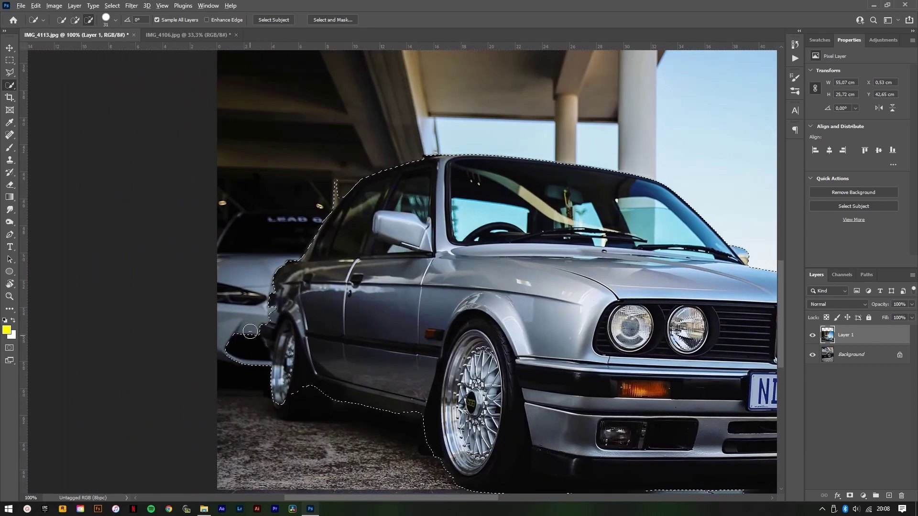
left_click_drag(263, 376, 243, 339)
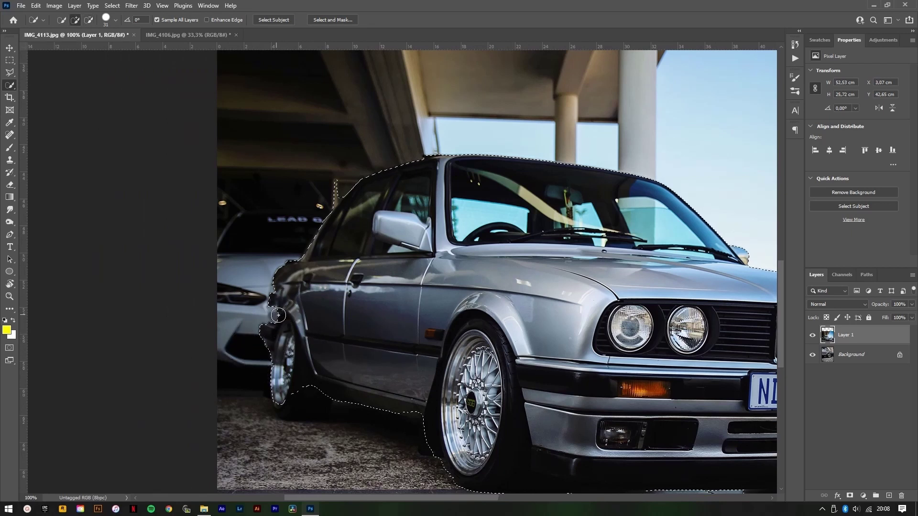
left_click_drag(281, 287, 285, 313)
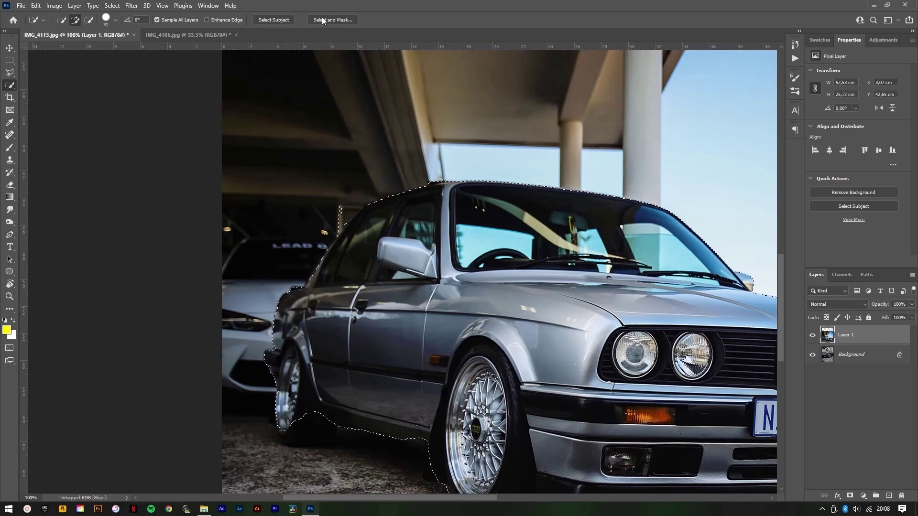
left_click(338, 213, "alt")
Step: Reduce the Quick Selection brush to 11 px and turn the car selection into a layer mask on the pasted layer
left_click_drag(469, 227, 426, 216)
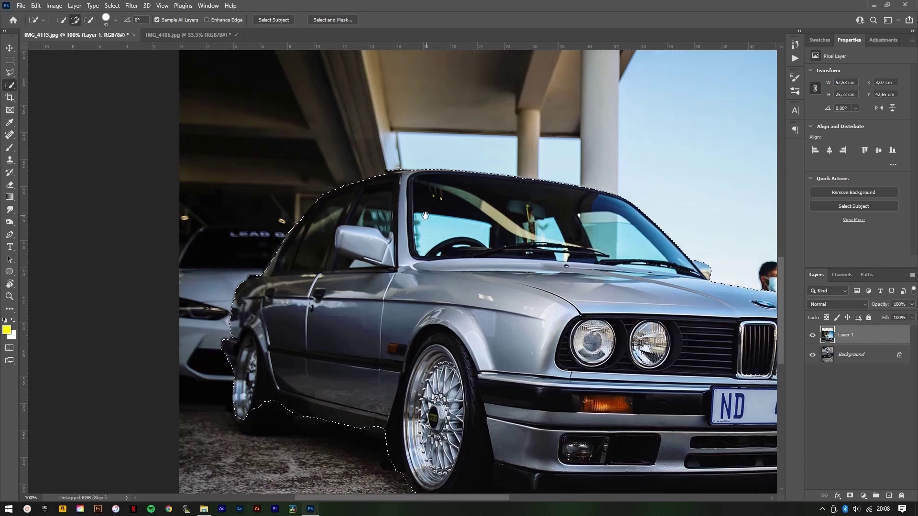
right_click(401, 201, "alt")
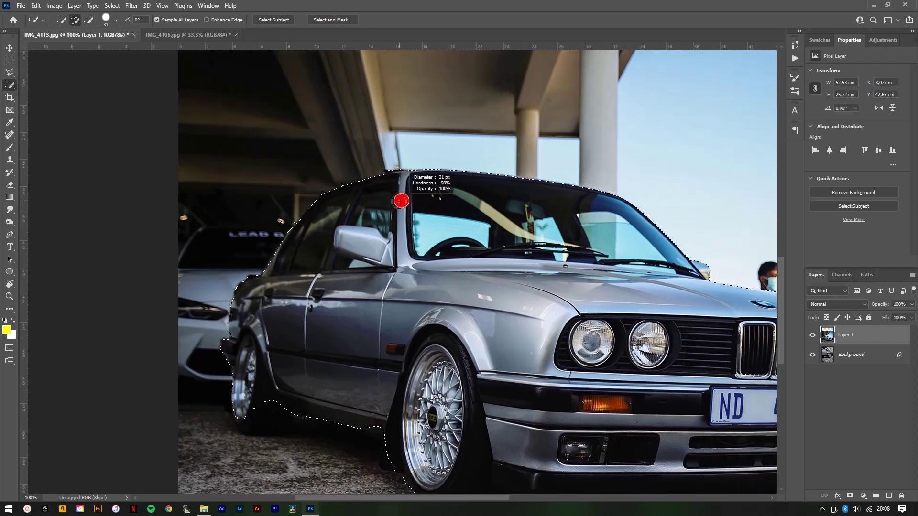
right_click(388, 180, "alt")
right_click(387, 178, "alt")
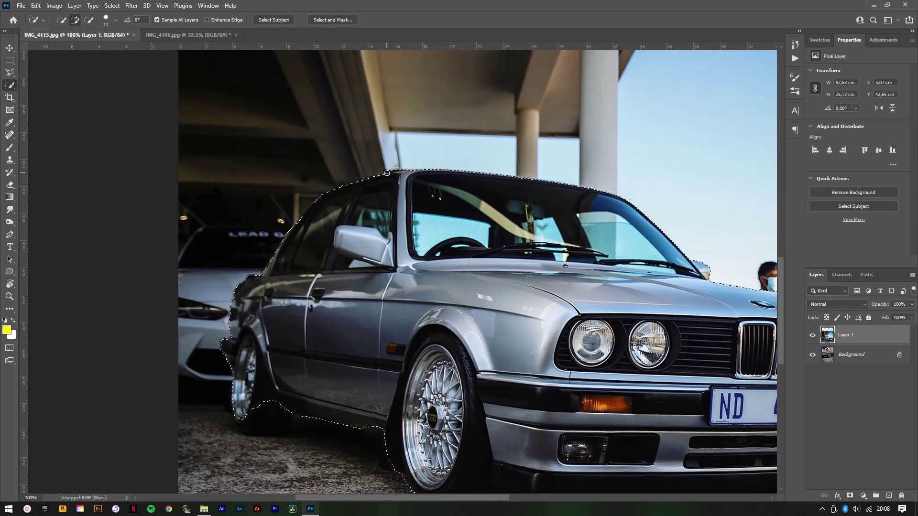
left_click_drag(523, 276, 417, 138)
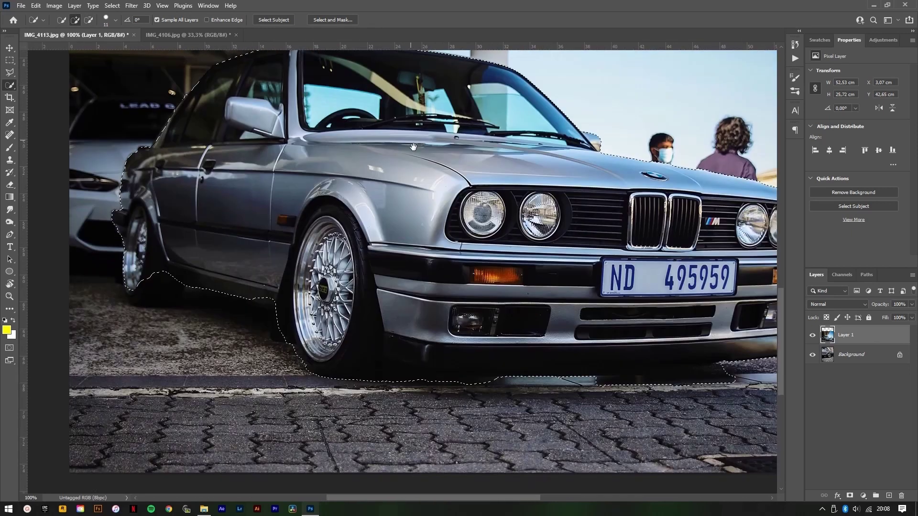
left_click_drag(631, 207, 421, 274)
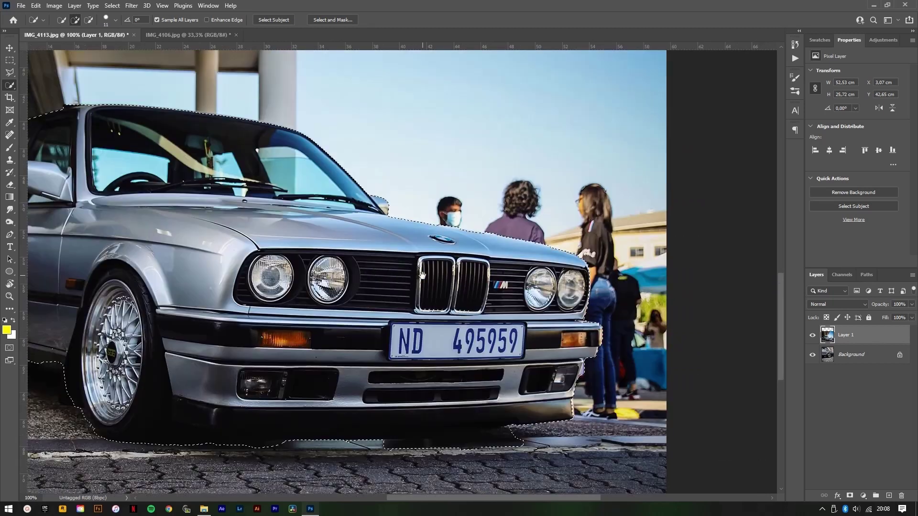
left_click_drag(541, 369, 529, 362)
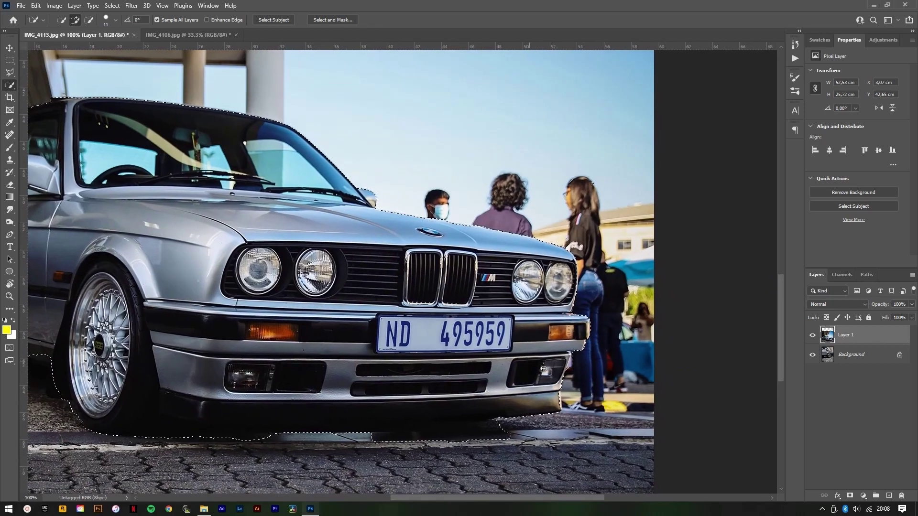
key("alt")
left_click_drag(507, 327, 612, 327)
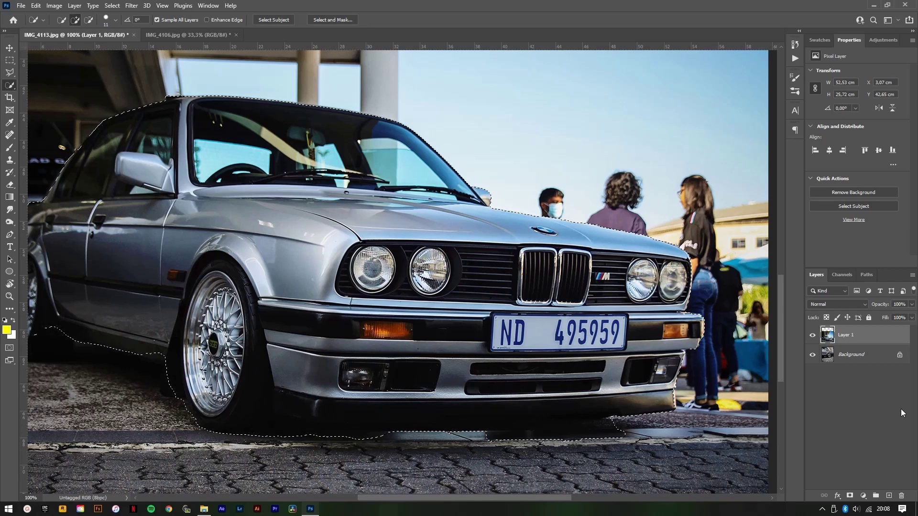
left_click(850, 496)
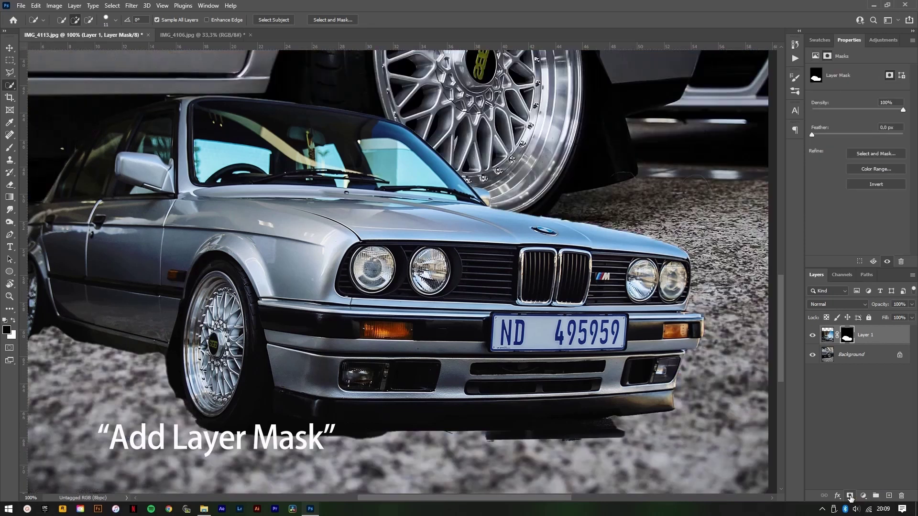
key("ctrl+0")
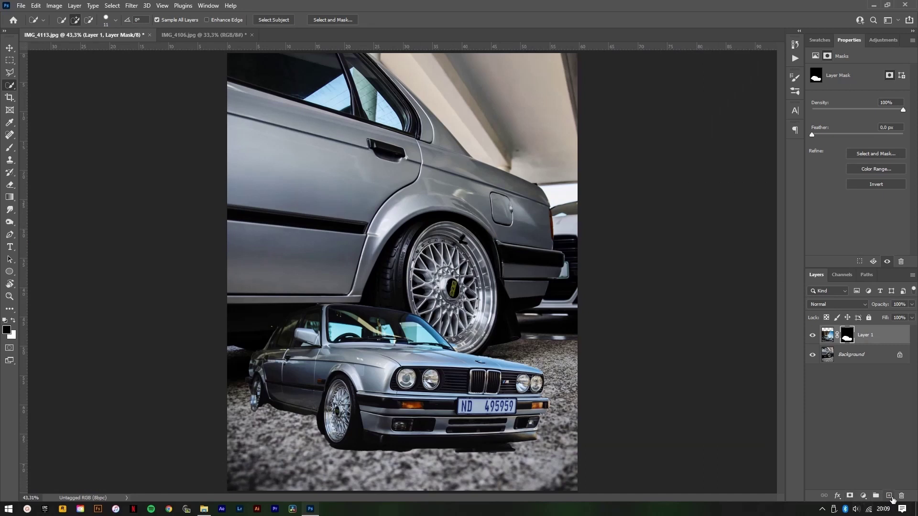
Step: Paint white on the car layer's mask with a soft 329 px brush to reveal the original ground beneath the car
key("b")
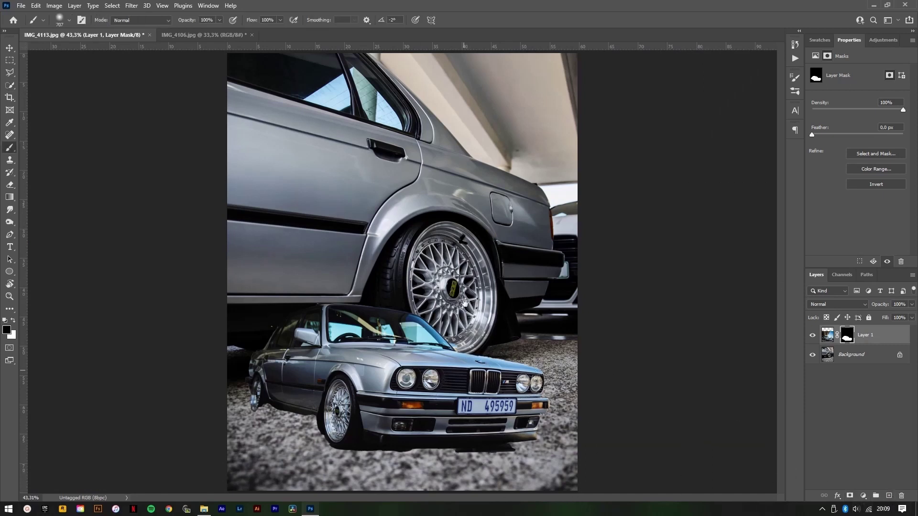
key("ctrl+plus")
key("ctrl+plus")
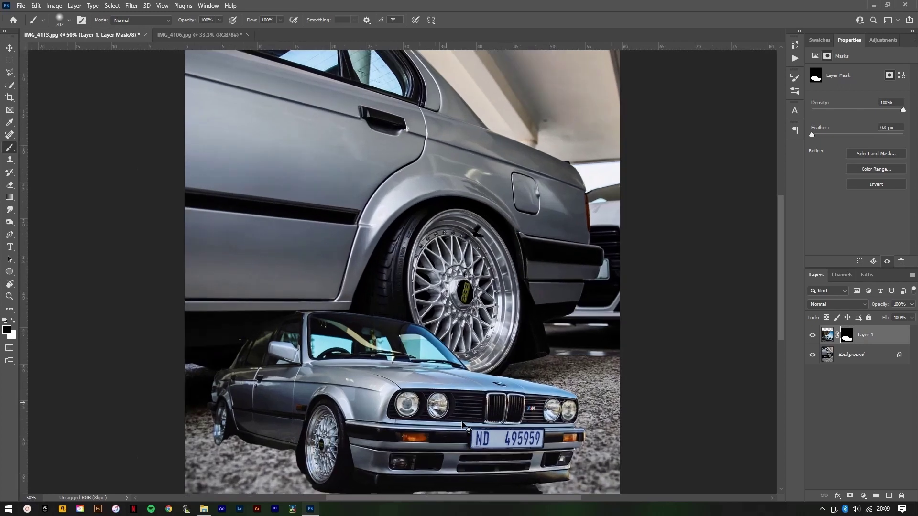
left_click_drag(427, 340, 425, 252)
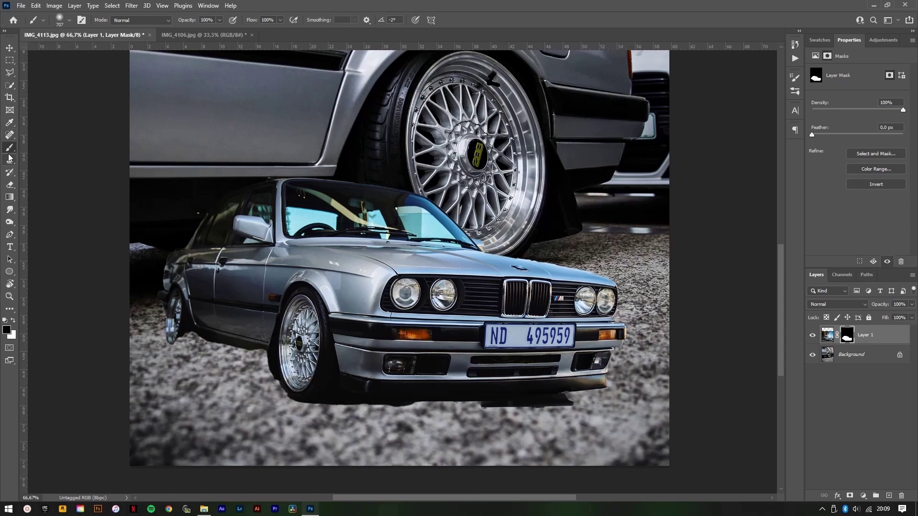
left_click(69, 20)
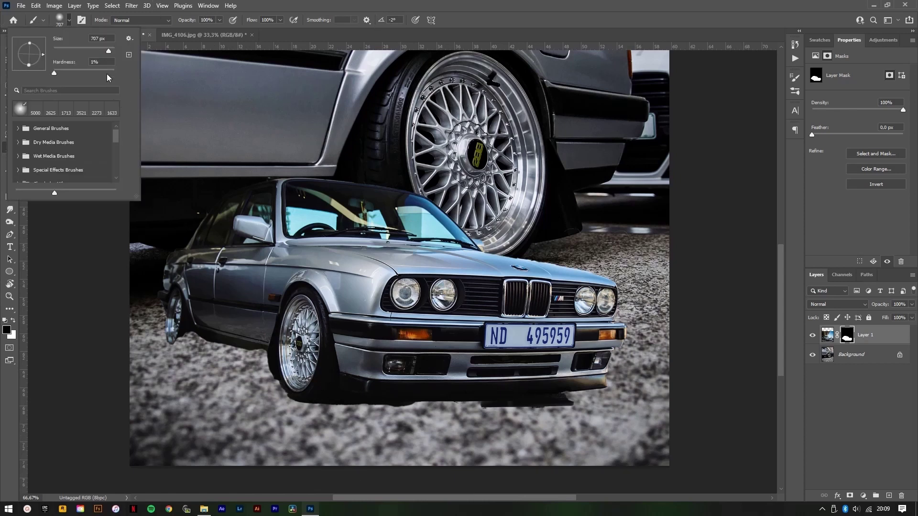
left_click(69, 20)
left_click_drag(418, 299, 369, 297)
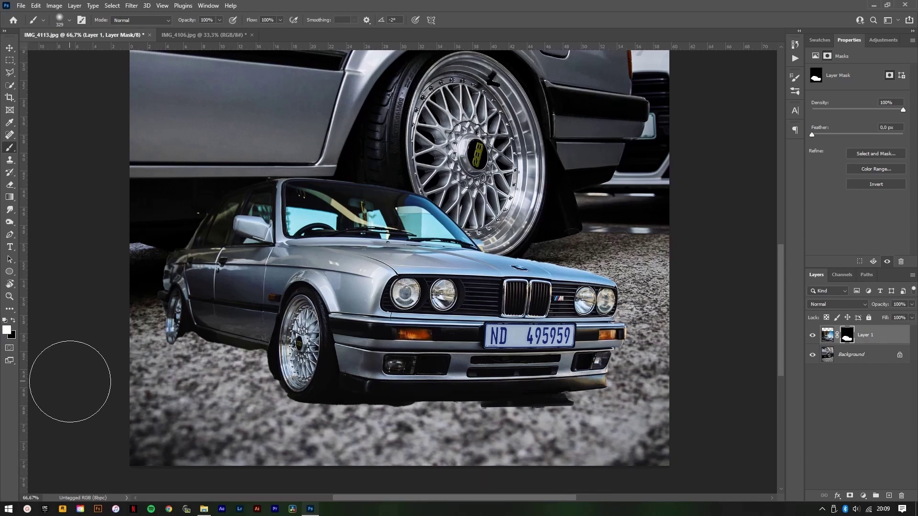
mouse_move(285, 377)
left_mouse_down()
mouse_move(183, 378)
mouse_move(234, 373)
mouse_move(160, 365)
mouse_move(168, 366)
mouse_move(142, 376)
mouse_move(581, 459)
mouse_move(629, 459)
mouse_move(455, 428)
mouse_move(630, 435)
left_mouse_up()
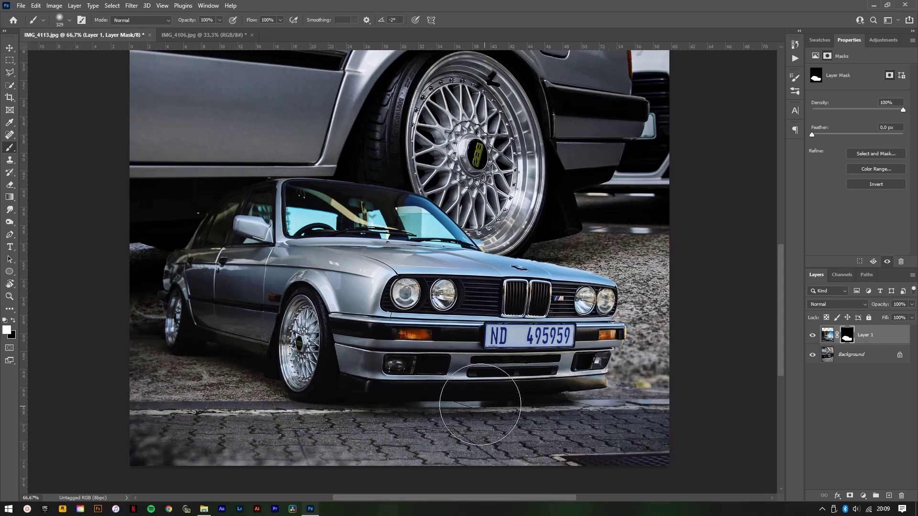
Step: Reveal more of the original ground near the front bumper and behind the rear wheel with a 179 px brush on the mask
right_click(526, 408, "alt")
mouse_move(586, 416)
left_mouse_down()
mouse_move(620, 407)
mouse_move(700, 415)
left_mouse_up()
mouse_move(671, 458)
left_mouse_down()
mouse_move(72, 439)
mouse_move(626, 473)
left_mouse_up()
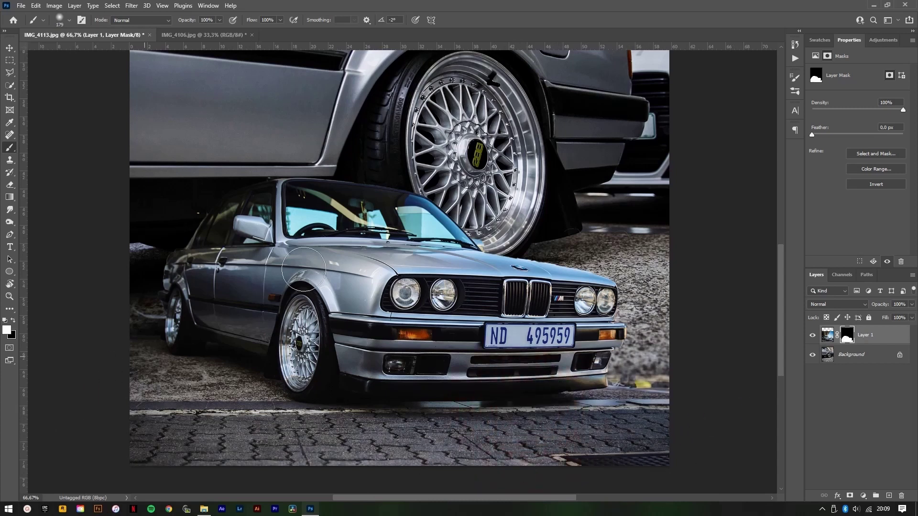
mouse_move(201, 296)
left_mouse_down()
mouse_move(171, 325)
mouse_move(185, 332)
mouse_move(157, 306)
mouse_move(173, 335)
mouse_move(125, 339)
mouse_move(164, 318)
left_mouse_up()
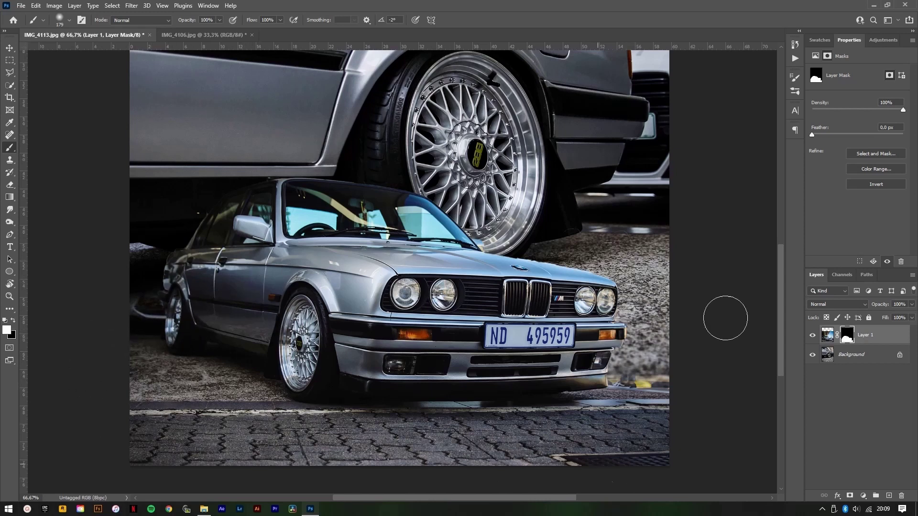
mouse_move(82, 329)
left_mouse_down()
mouse_move(136, 311)
mouse_move(138, 321)
left_mouse_up()
Step: Paint black on the mask with a smaller soft brush to hide the feet and yellow kerb beside the front bumper
key("ctrl+plus")
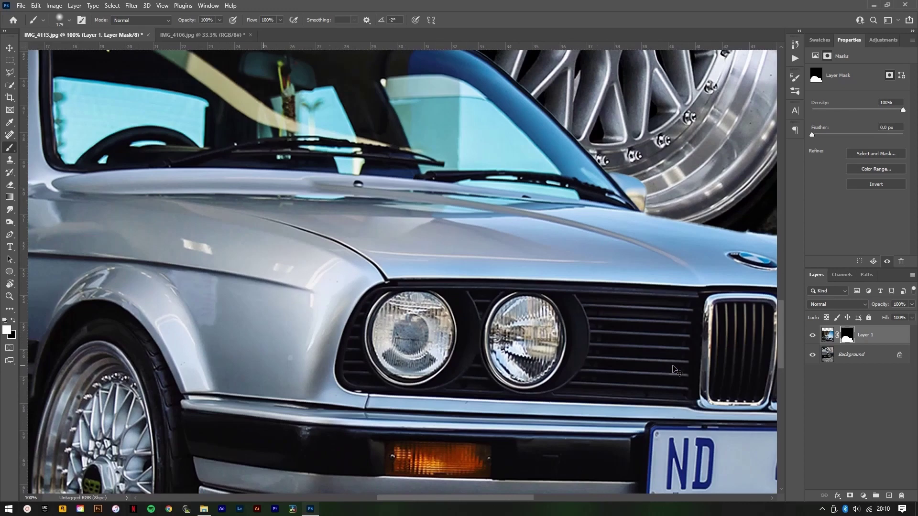
left_click_drag(635, 361, 19, 125)
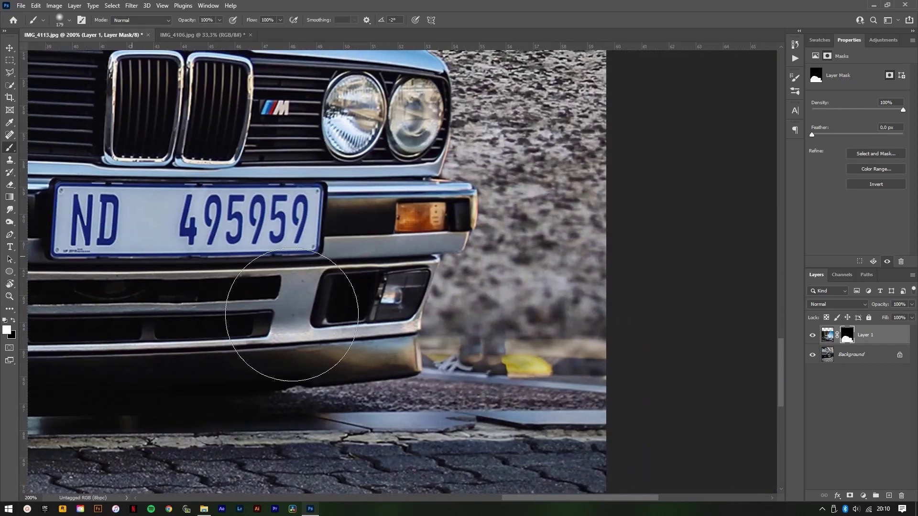
mouse_move(292, 315)
left_mouse_down()
mouse_move(269, 314)
mouse_move(237, 282)
mouse_move(244, 268)
left_mouse_up()
right_click(457, 353)
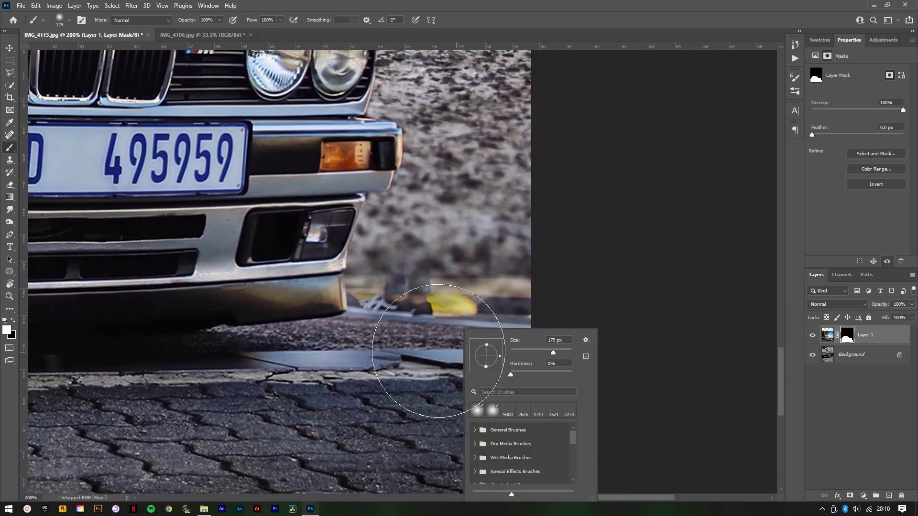
left_click(396, 347)
key("super")
key("super")
left_click_drag(454, 334, 375, 343)
key("x")
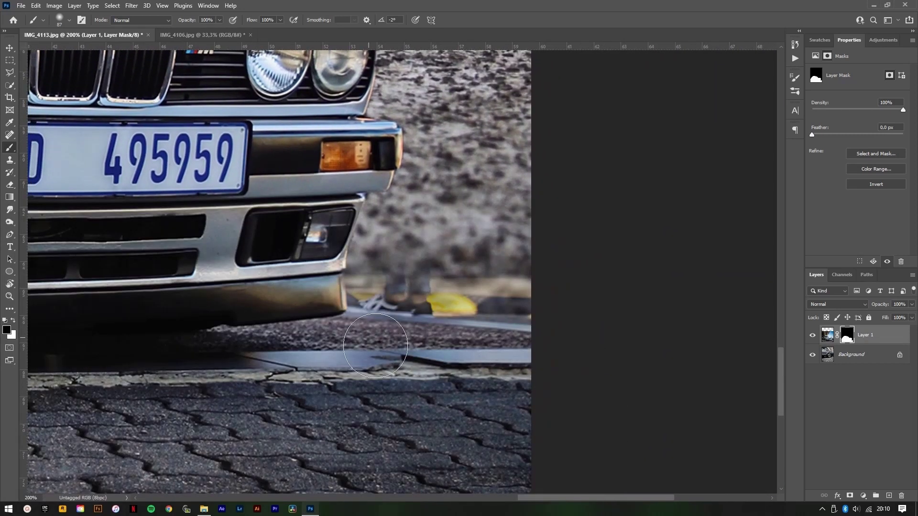
key("x")
key("x")
key("x")
left_click_drag(439, 336, 413, 336)
mouse_move(377, 299)
left_mouse_down()
mouse_move(457, 286)
mouse_move(391, 305)
left_mouse_up()
left_click_drag(391, 305, 745, 344)
mouse_move(415, 319)
left_mouse_down()
mouse_move(403, 291)
mouse_move(377, 344)
mouse_move(396, 416)
left_mouse_up()
left_click_drag(414, 491, 321, 374)
key("ctrl+z")
Step: Mask out the white car behind the rear wheel and paint the exposed ground black on a new layer below the cutout
scroll(497, 379, "up", 6)
scroll(380, 369, "left", 3)
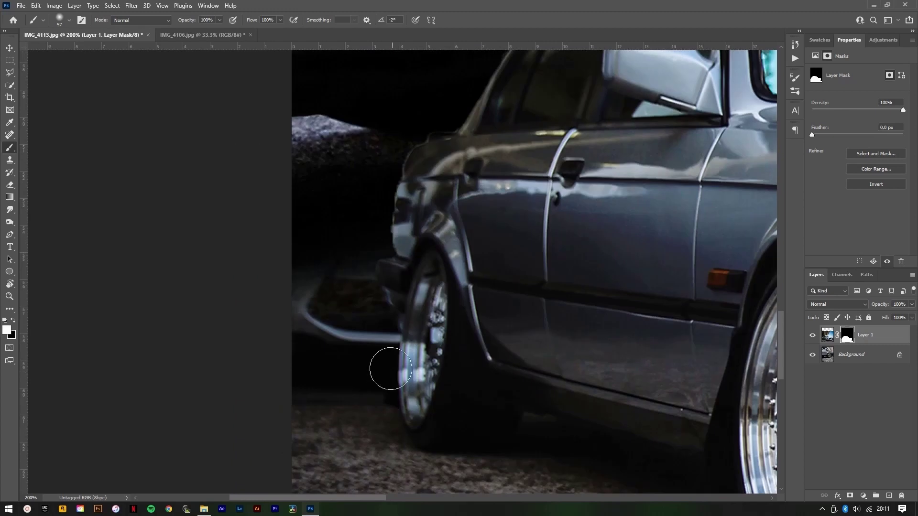
mouse_move(381, 369)
left_mouse_down()
mouse_move(313, 301)
mouse_move(311, 344)
left_mouse_up()
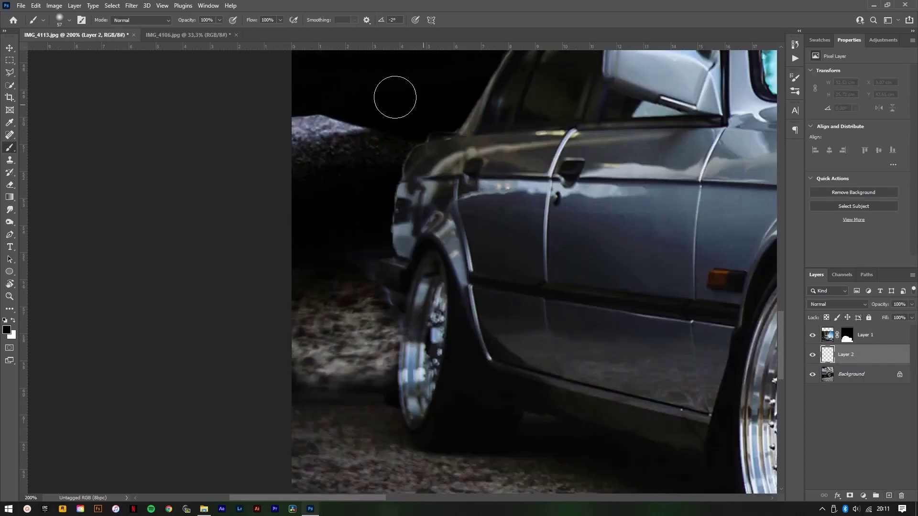
key("c")
key("b")
left_click_drag(400, 364, 306, 370)
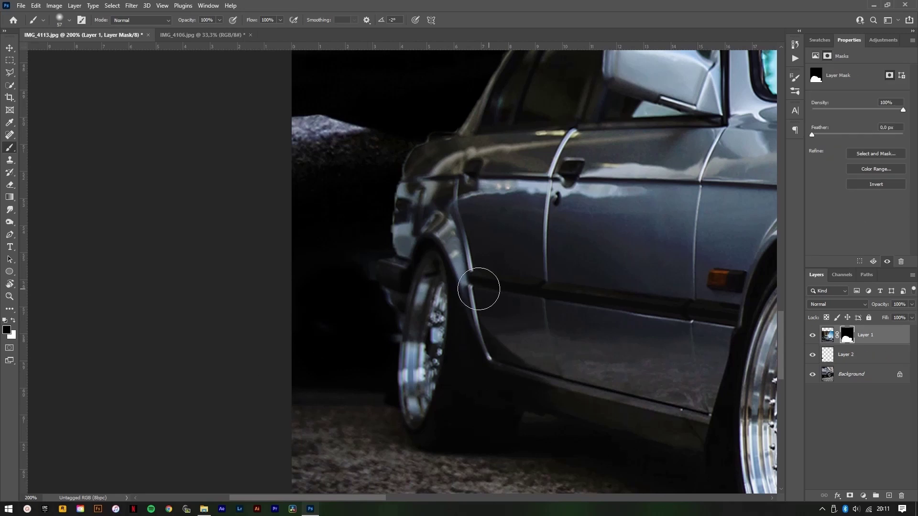
Step: Increase the hardness of the 57 px mask brush for cleaning up the front car's hood edge
left_click_drag(716, 122, 349, 364)
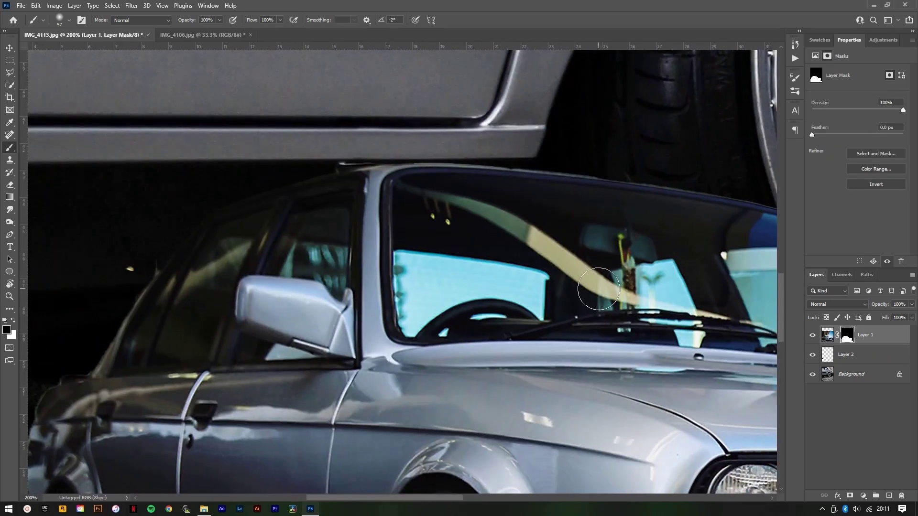
scroll(599, 289, "right", 9)
scroll(467, 286, "down", 2)
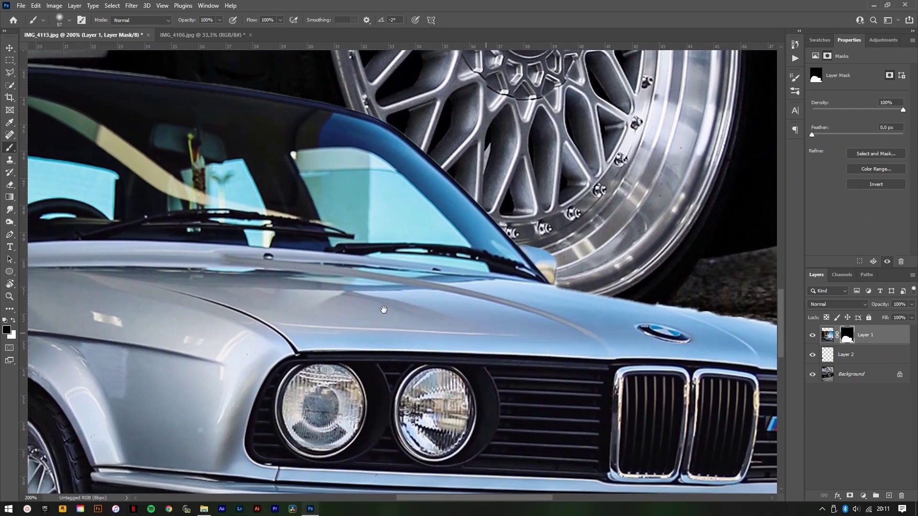
scroll(383, 310, "right", 6)
scroll(383, 309, "down", 1)
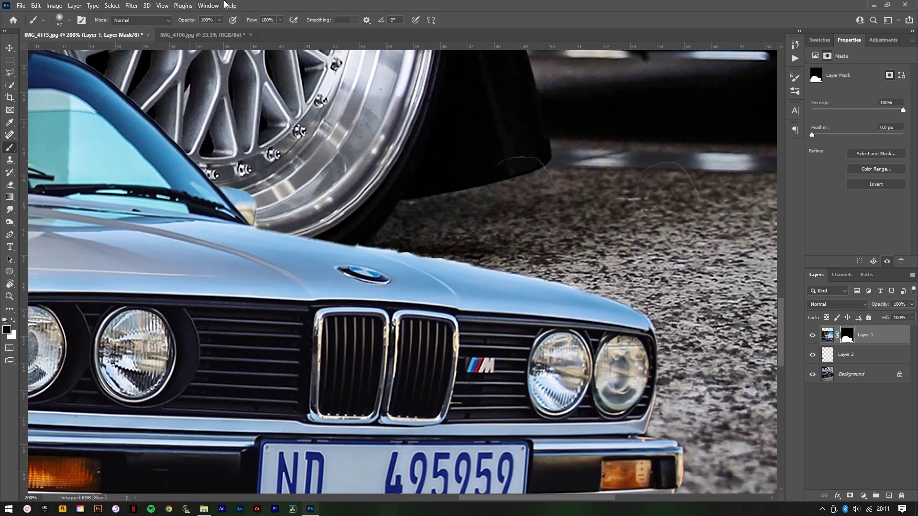
left_click(65, 20)
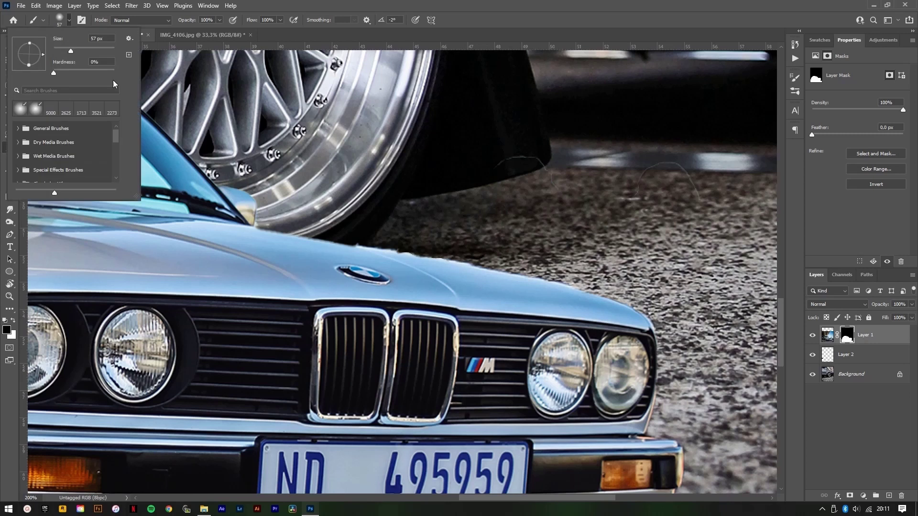
left_click(87, 70)
key("Return")
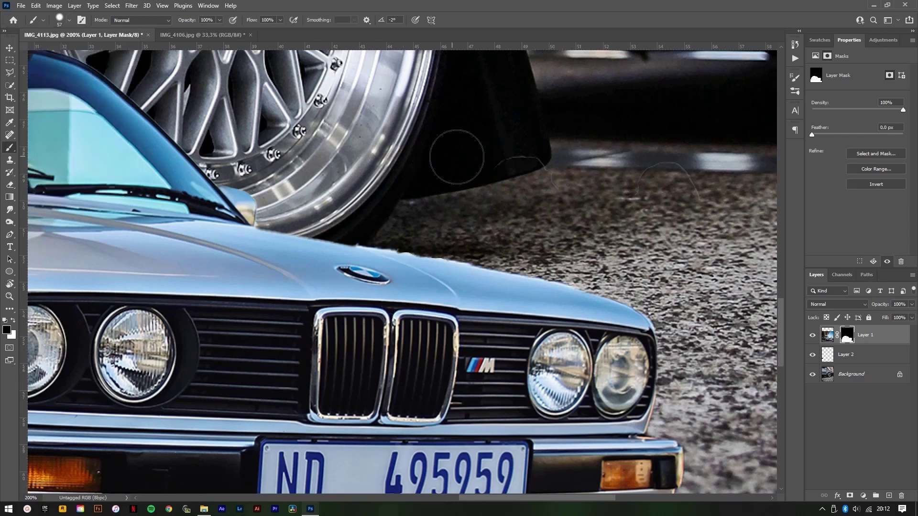
Step: Trim the ragged hood edge behind the badge by painting black on the mask with a 25 px brush in straight strokes
left_click_drag(392, 300, 380, 300)
left_click_drag(371, 348, 367, 348)
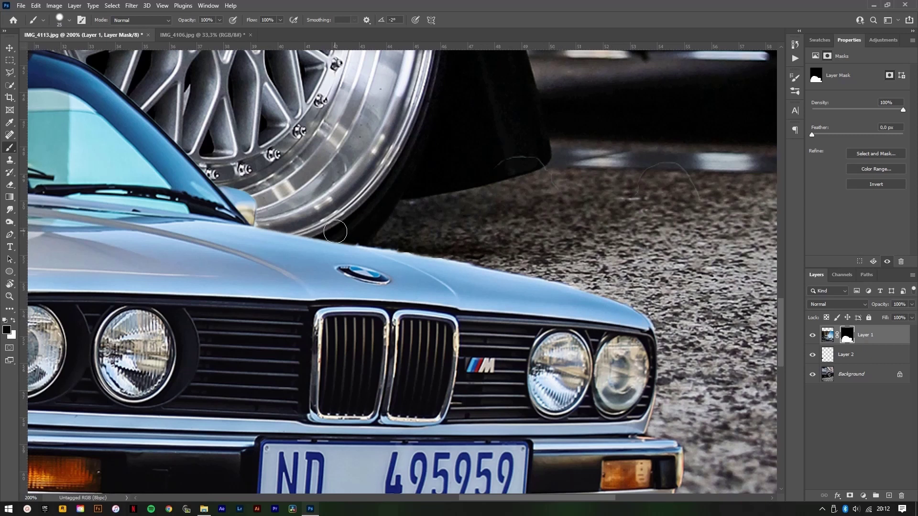
key("super")
key("super")
left_click_drag(326, 231, 378, 238)
left_click(429, 248, "shift")
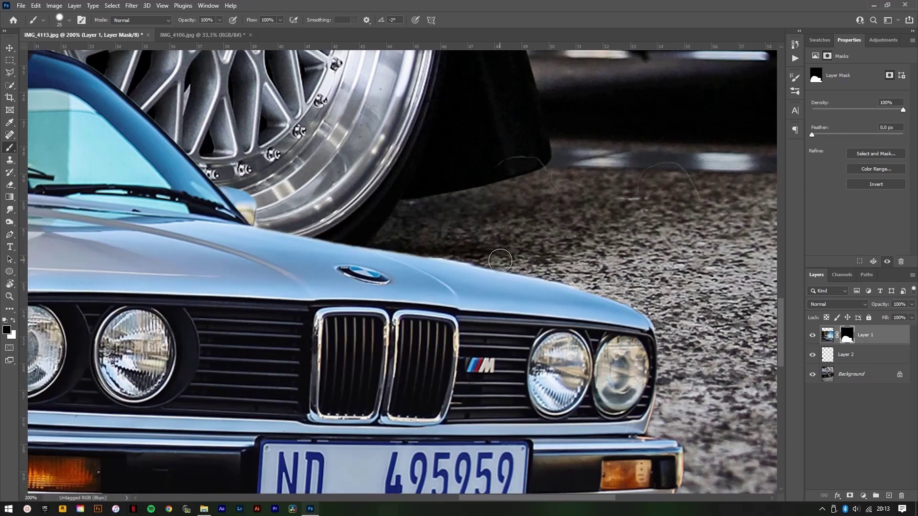
left_click(510, 263, "shift")
Step: Check the front car's cutout edge from the headlights and front bumper up to the windshield and roof
left_click_drag(632, 418, 532, 226)
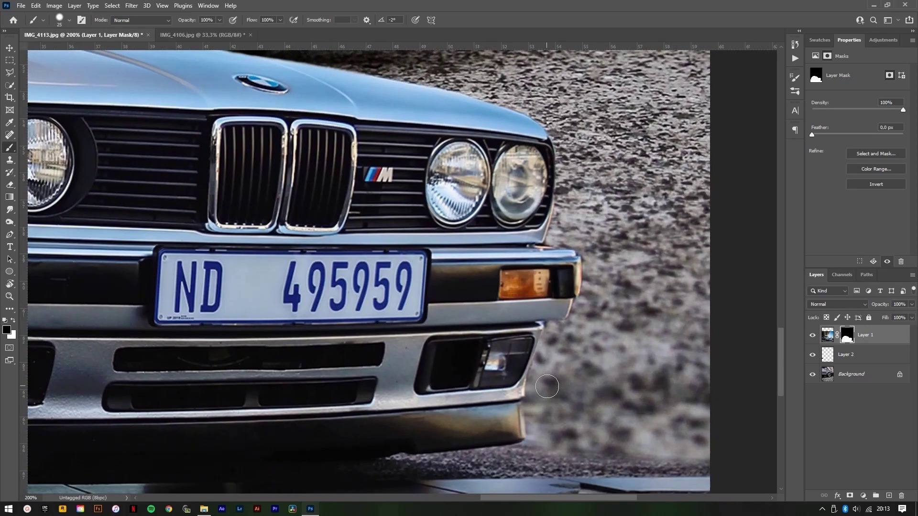
left_click_drag(200, 81, 607, 359)
left_click_drag(377, 246, 484, 296)
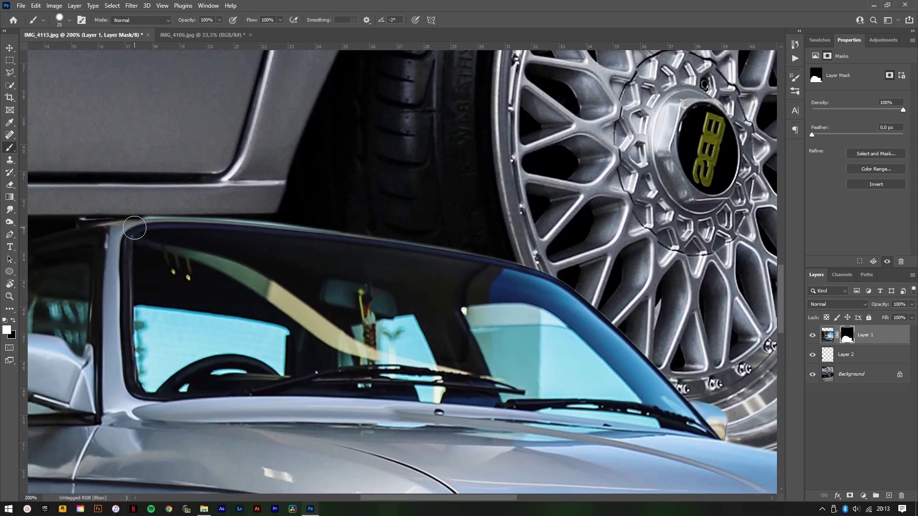
scroll(266, 245, "left", 6)
scroll(267, 251, "down", 2)
scroll(268, 258, "down", 3)
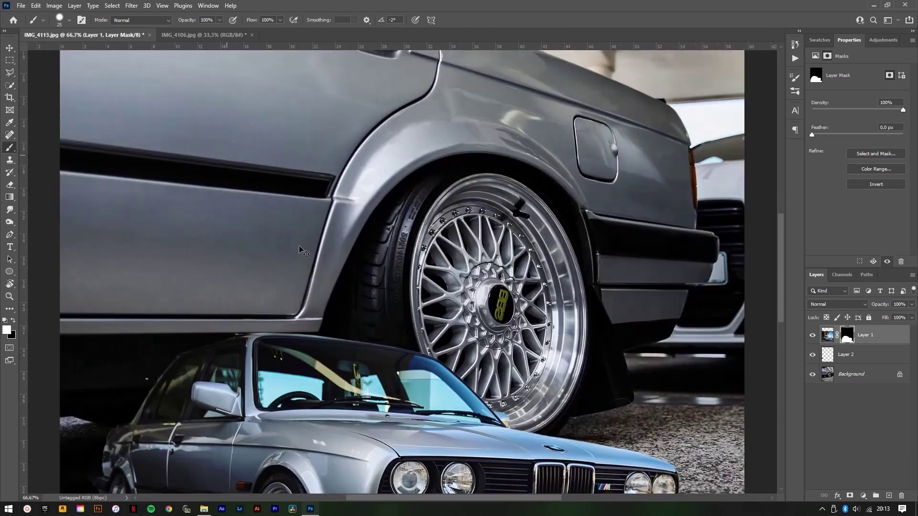
scroll(359, 311, "up", 3)
Step: Refine the mask around the front car's rear bumper and boot, alternating black and white paint along the dark edge
key("x")
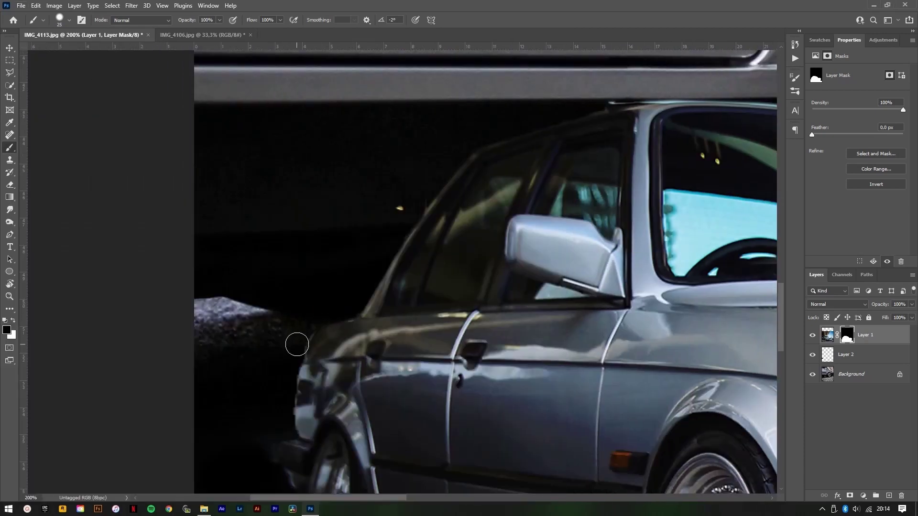
left_click_drag(316, 387, 324, 325)
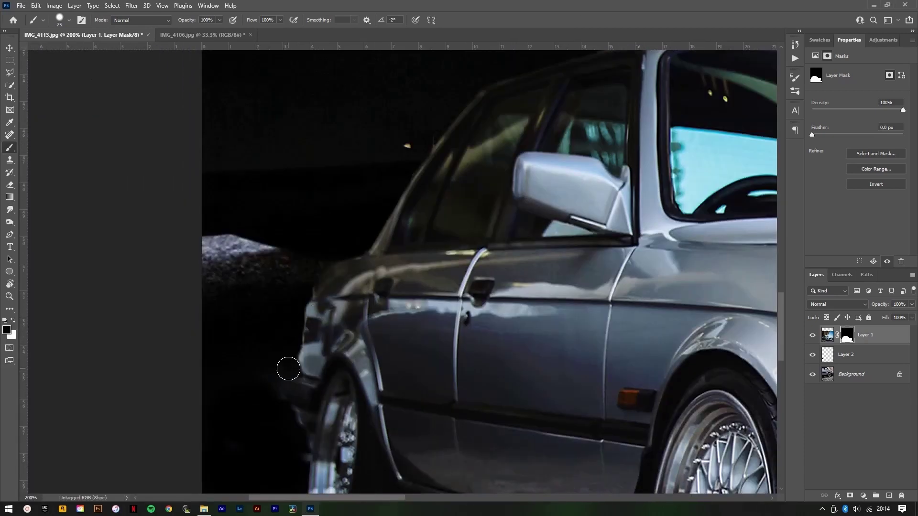
scroll(325, 343, "down", 4)
key("x")
left_click_drag(280, 337, 282, 294)
left_click_drag(317, 355, 355, 347)
key("x")
mouse_move(355, 348)
left_mouse_down()
mouse_move(331, 342)
mouse_move(451, 348)
left_mouse_up()
scroll(329, 344, "down", 4)
key("ctrl+0")
key("ctrl+1")
scroll(368, 390, "up", 3)
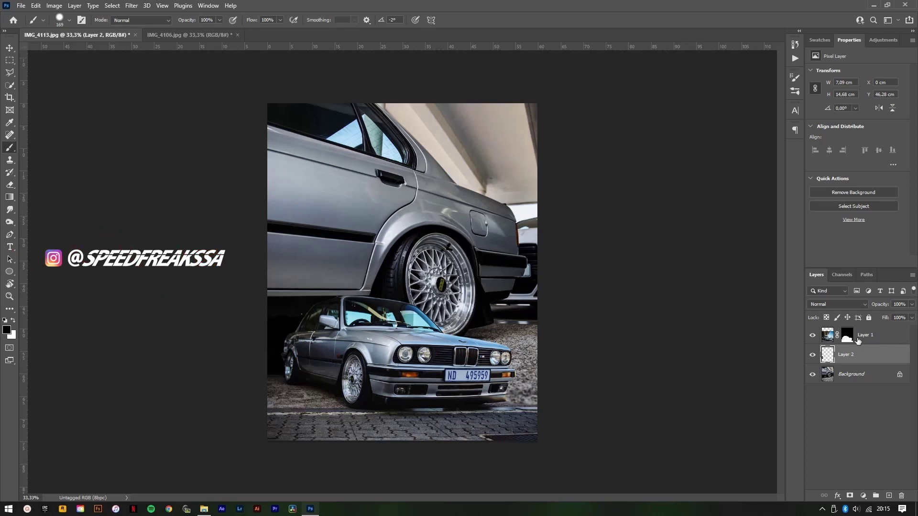
Step: Outline the bright window opening at the windshield's wheel side in black with a very small brush on Layer 1's image
left_click(855, 338)
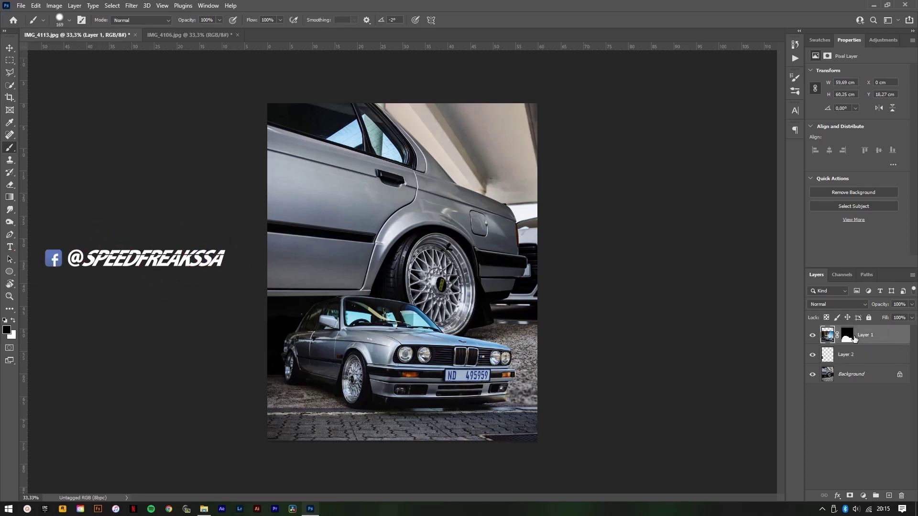
key("ctrl+plus")
key("ctrl+plus")
key("ctrl+plus")
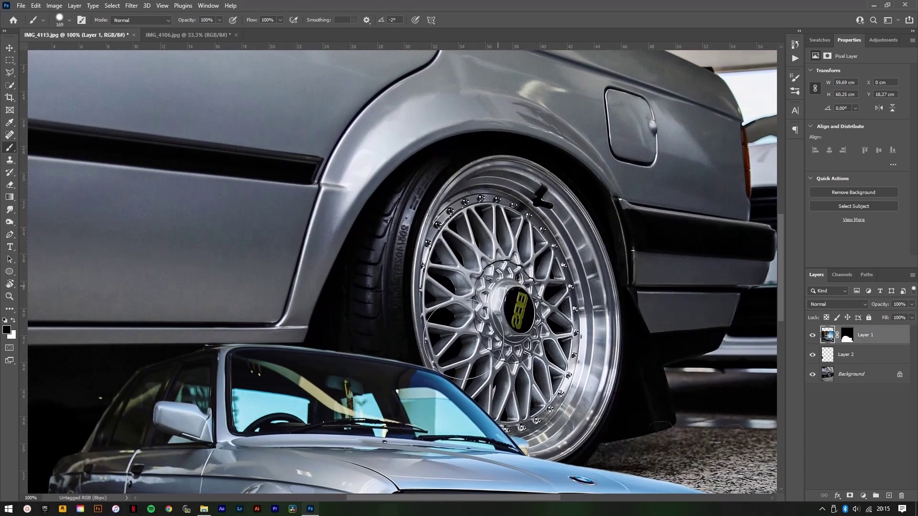
left_click_drag(402, 358, 418, 201)
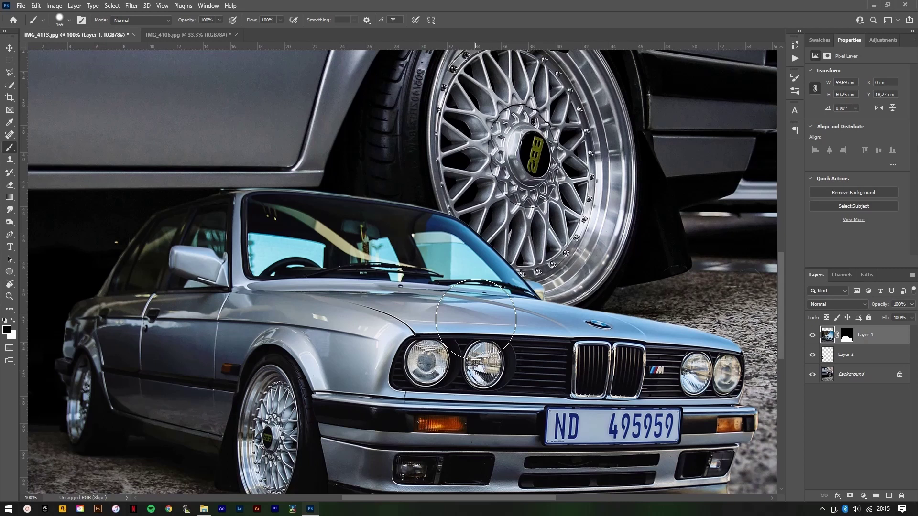
key("ctrl+plus")
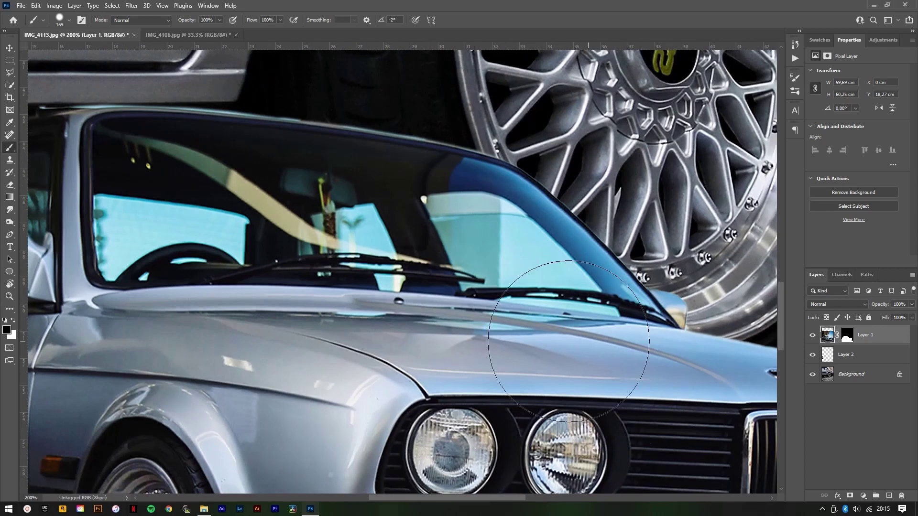
mouse_move(474, 325)
left_mouse_down()
mouse_move(434, 309)
mouse_move(398, 309)
left_mouse_up()
scroll(458, 227, "up", 1)
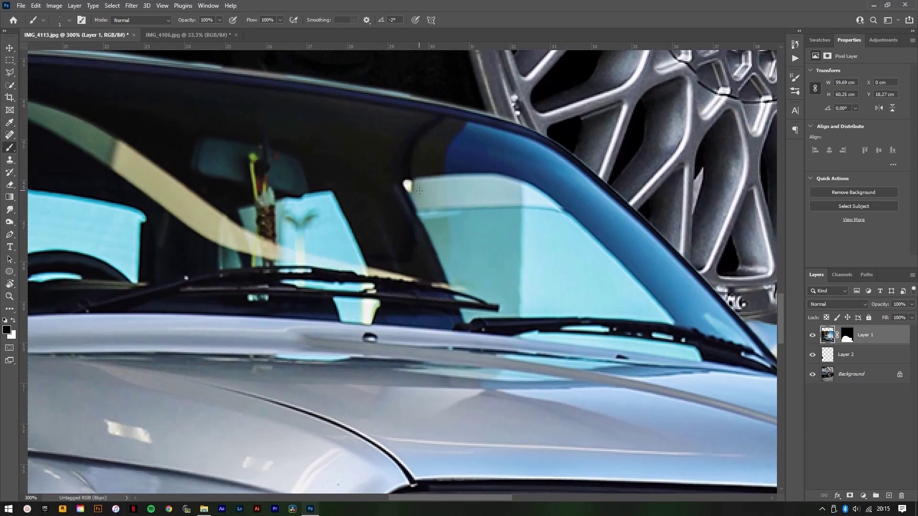
mouse_move(452, 179)
left_mouse_down()
mouse_move(496, 179)
mouse_move(416, 182)
mouse_move(501, 178)
mouse_move(531, 188)
mouse_move(643, 286)
mouse_move(669, 324)
mouse_move(569, 311)
mouse_move(464, 315)
left_mouse_up()
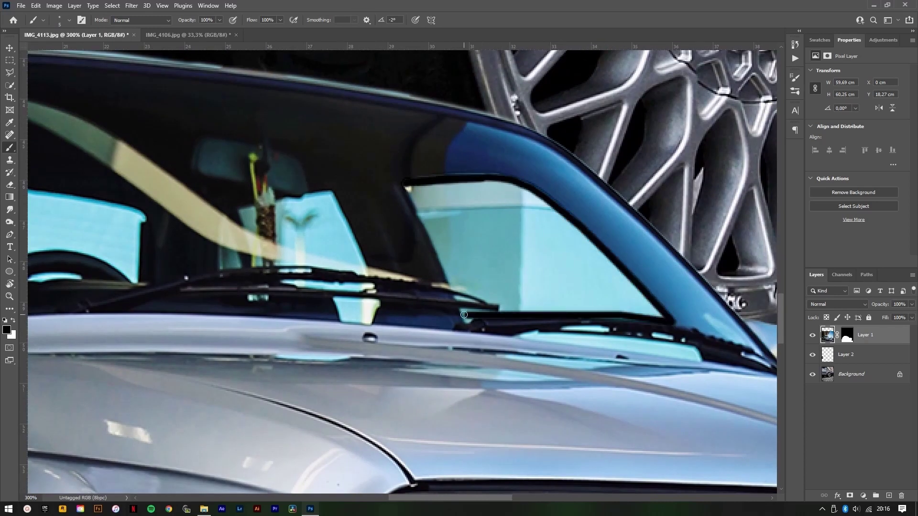
Step: Paint black over the bright gaps around the wiper below that window opening, adjusting the brush size to fit
key("bracketleft")
key("bracketleft")
key("bracketleft")
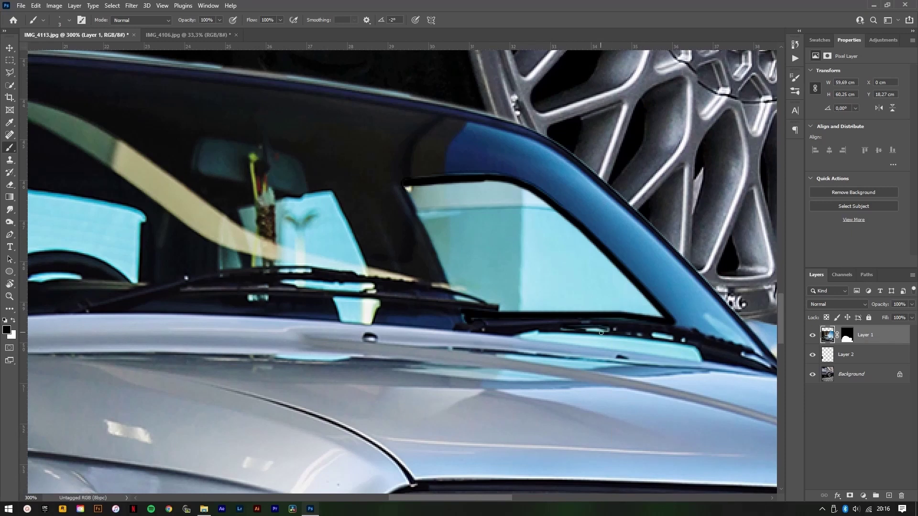
key("bracketright")
key("bracketright")
key("bracketright")
key("bracketright")
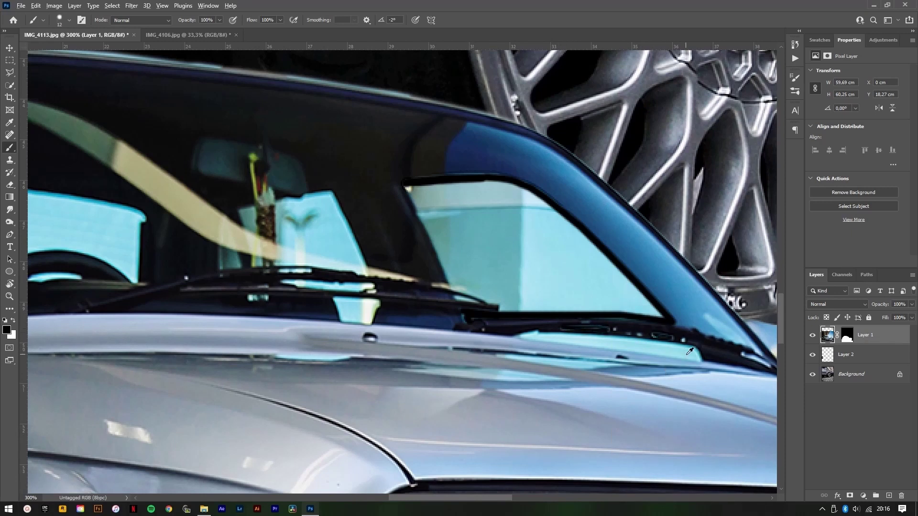
left_click_drag(694, 353, 616, 342)
key("bracketleft")
key("bracketleft")
key("bracketleft")
key("bracketleft")
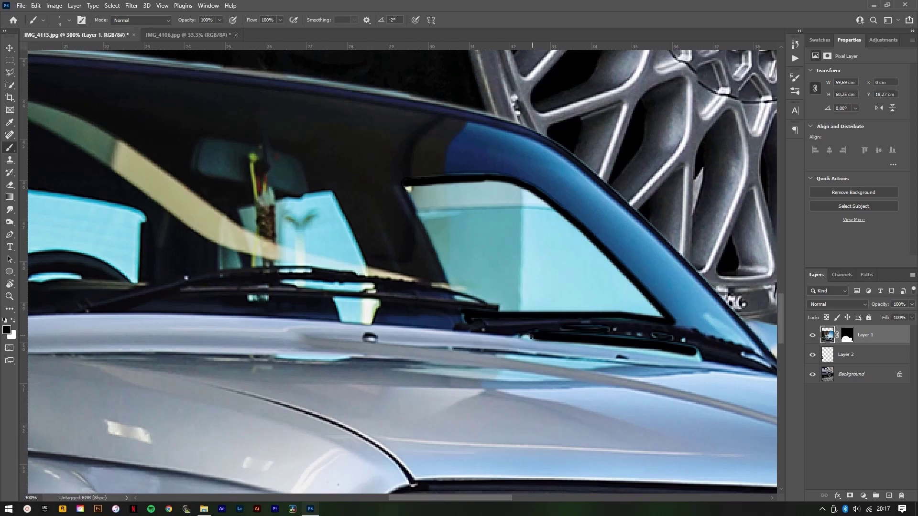
Step: Try filling the outlined window opening with solid black on Layer 1's image using a larger brush
mouse_move(493, 302)
left_mouse_down()
mouse_move(568, 323)
mouse_move(509, 256)
mouse_move(486, 209)
mouse_move(575, 213)
mouse_move(660, 264)
mouse_move(558, 219)
mouse_move(579, 221)
left_mouse_up()
key("bracketright")
key("bracketright")
key("super")
key("super")
key("bracketright")
key("bracketright")
key("bracketright")
key("bracketright")
key("bracketright")
key("bracketright")
mouse_move(578, 318)
left_mouse_down()
mouse_move(722, 339)
mouse_move(528, 244)
mouse_move(611, 286)
mouse_move(557, 278)
left_mouse_up()
key("bracketright")
key("bracketright")
key("bracketright")
key("bracketright")
key("bracketright")
key("bracketright")
key("bracketright")
key("bracketright")
key("bracketleft")
key("bracketleft")
key("bracketleft")
key("bracketleft")
key("bracketleft")
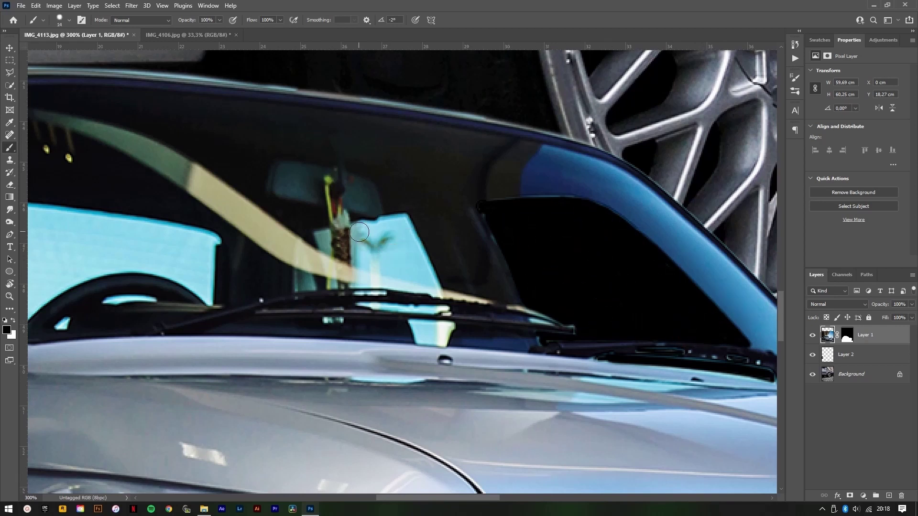
Step: Try painting black over the bright pane beside the hanging ornament and the light gaps between the wipers
mouse_move(359, 232)
left_mouse_down()
mouse_move(428, 287)
mouse_move(404, 217)
mouse_move(370, 233)
mouse_move(402, 230)
left_mouse_up()
left_click(450, 229)
right_click(435, 291, "alt")
key("bracketright")
key("bracketright")
key("bracketright")
key("bracketright")
left_click_drag(414, 272, 383, 265)
key("bracketleft")
key("bracketleft")
key("bracketleft")
key("bracketleft")
right_click(444, 310, "alt")
left_click(445, 310)
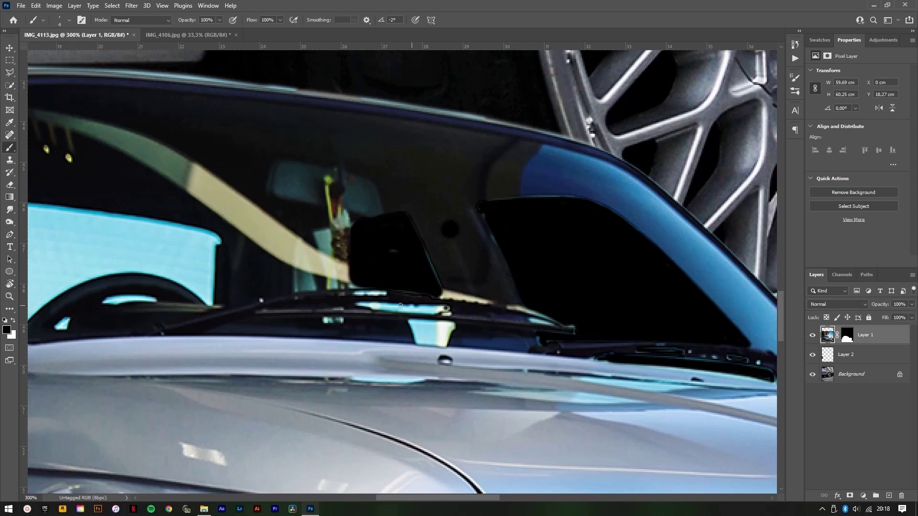
mouse_move(400, 306)
left_mouse_down()
mouse_move(376, 308)
mouse_move(445, 309)
left_mouse_up()
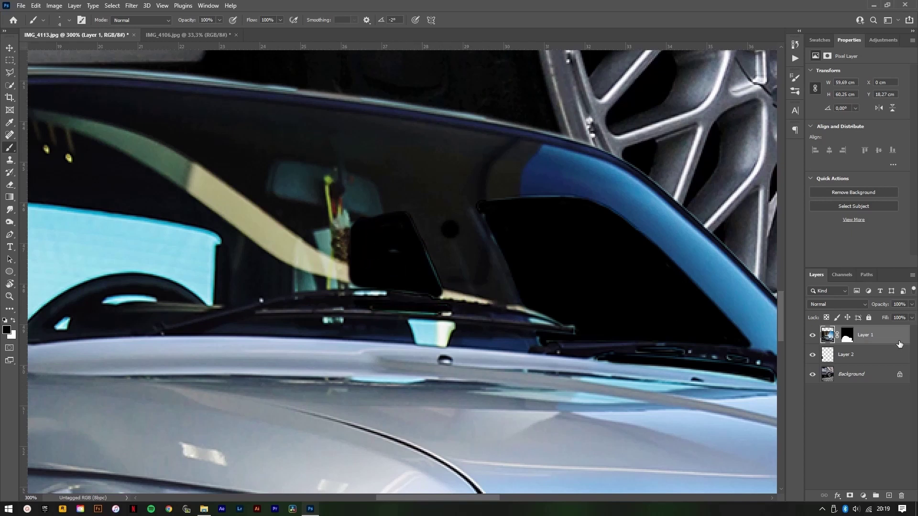
Step: Undo the black fills painted inside the windshield's window openings
key("ctrl+z")
key("ctrl+z")
key("ctrl+z")
key("ctrl+z")
key("ctrl+z")
key("ctrl+z")
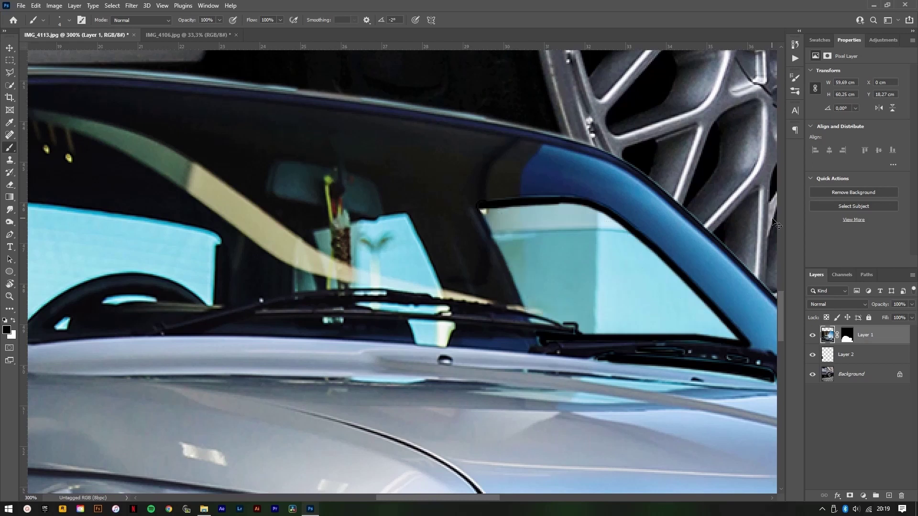
Step: Paint black on Layer 1's mask inside the outlined window opening to reveal the large wheel behind the glass
right_click(581, 335, "alt")
left_click(845, 334)
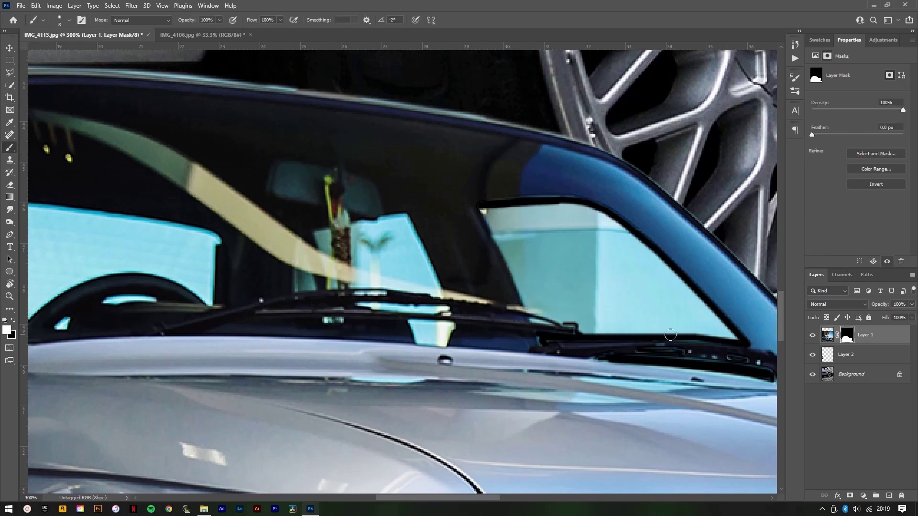
key("x")
mouse_move(583, 331)
left_mouse_down()
mouse_move(734, 338)
mouse_move(594, 206)
mouse_move(498, 248)
mouse_move(586, 326)
left_mouse_up()
right_click(719, 333, "alt")
mouse_move(719, 333)
left_mouse_down()
mouse_move(510, 207)
mouse_move(660, 321)
mouse_move(563, 232)
mouse_move(549, 253)
left_mouse_up()
Step: Mask out the bright pane beside the hanging ornament, tracing its edges with straight strokes and filling its centre
right_click(473, 264, "alt")
left_click(403, 220)
left_click(435, 292, "shift")
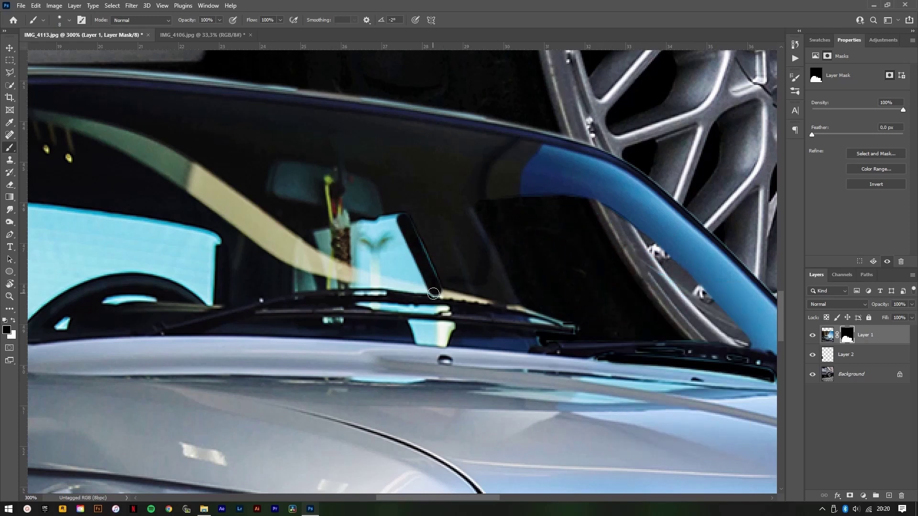
left_click_drag(435, 291, 354, 285)
left_click(357, 227, "shift")
left_click(397, 219, "shift")
right_click(385, 254, "alt")
left_click_drag(386, 253, 382, 272)
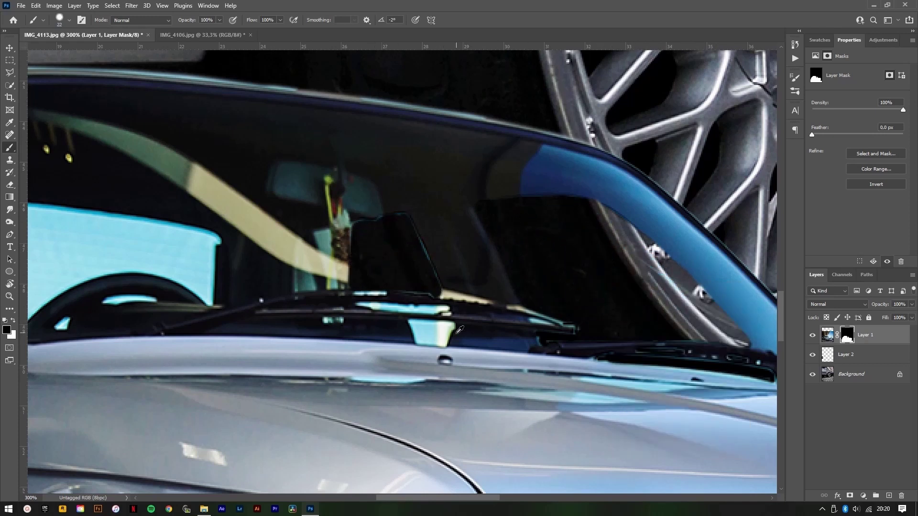
Step: Mask out the bright patch beneath the wipers and the light gap between them
right_click(450, 332, "alt")
left_click(451, 326)
mouse_move(451, 326)
left_mouse_down()
mouse_move(429, 335)
mouse_move(357, 304)
left_mouse_up()
right_click(445, 310, "alt")
mouse_move(358, 303)
left_mouse_down()
mouse_move(430, 312)
mouse_move(409, 219)
mouse_move(423, 246)
left_mouse_up()
Step: Mask out the bright window area around the steering wheel, tracing its edges and varying the brush size
left_click_drag(212, 240, 430, 263)
right_click(431, 263, "alt")
left_click(430, 263)
left_click(212, 230, "shift")
left_click(218, 333, "shift")
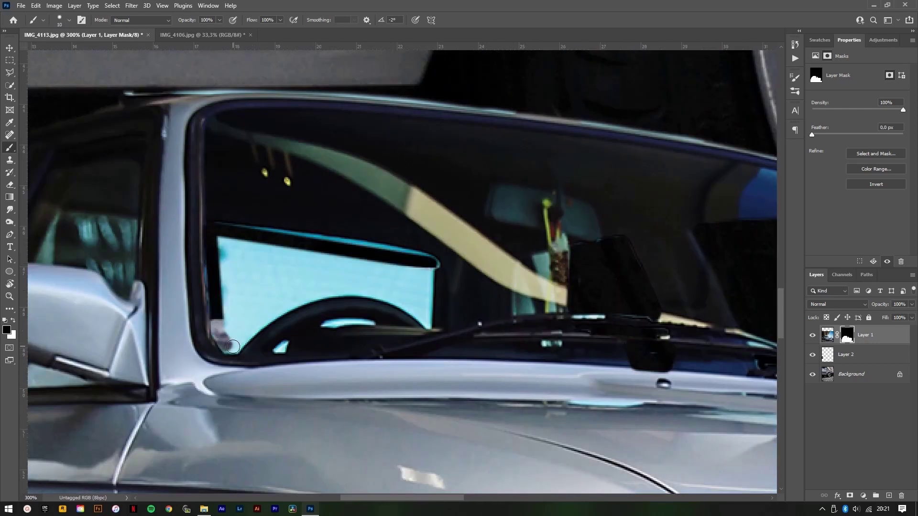
mouse_move(233, 349)
left_mouse_down()
mouse_move(311, 298)
mouse_move(366, 290)
mouse_move(430, 327)
mouse_move(255, 289)
mouse_move(296, 289)
left_mouse_up()
right_click(254, 291, "alt")
right_click(430, 262, "alt")
left_click_drag(430, 263, 218, 228)
right_click(229, 282, "alt")
mouse_move(344, 336)
left_mouse_down()
mouse_move(215, 271)
mouse_move(256, 271)
left_mouse_up()
left_click_drag(171, 289, 168, 290)
scroll(544, 169, "down", 5)
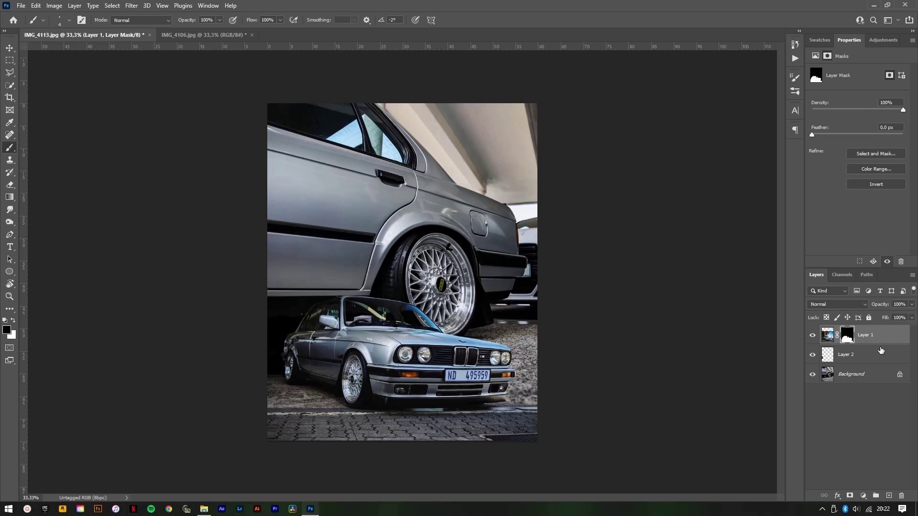
Step: Add a Solid Color fill layer above Layer 2 using the blue 3e8ebe sampled from the windshield's tinted edge
key("ctrl+plus")
key("ctrl+plus")
key("ctrl+plus")
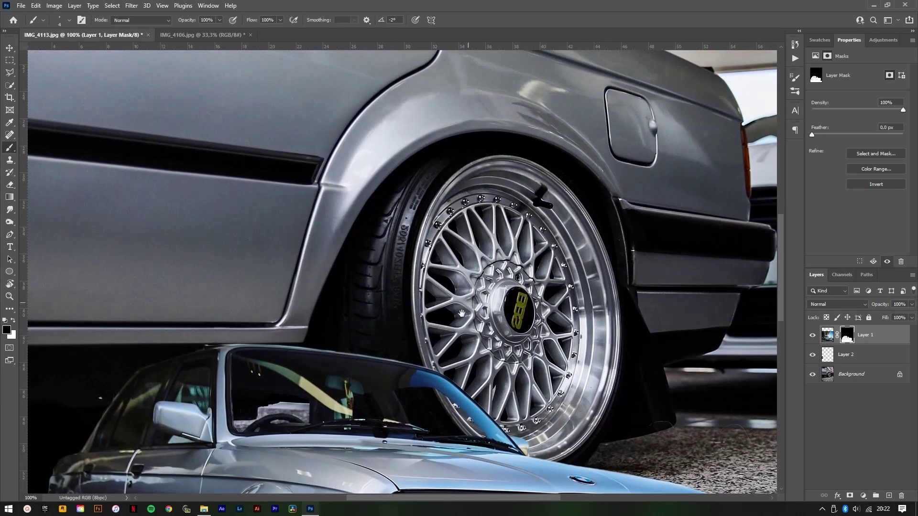
left_click_drag(461, 313, 424, 271)
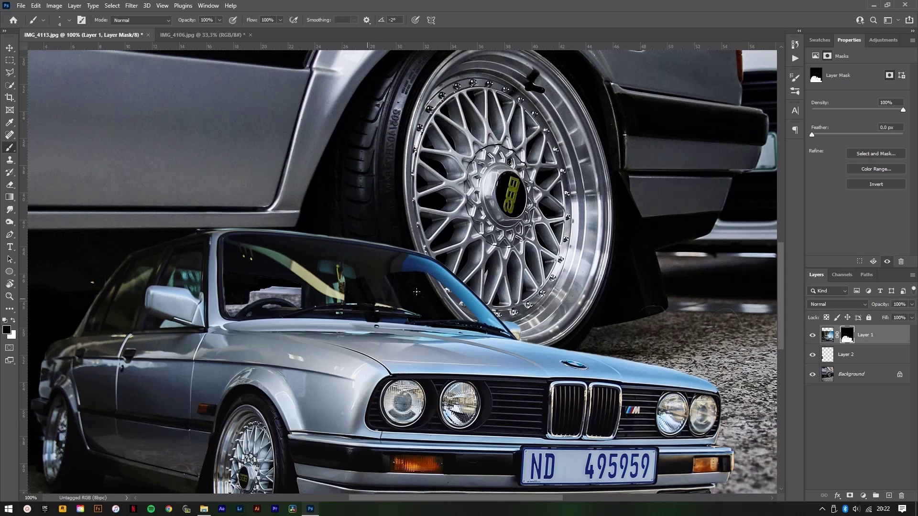
left_click(862, 355)
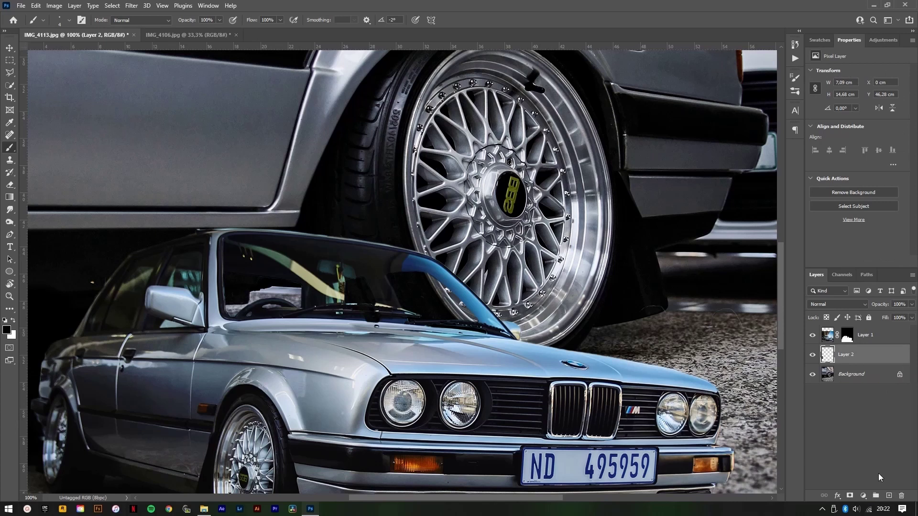
left_click(862, 495)
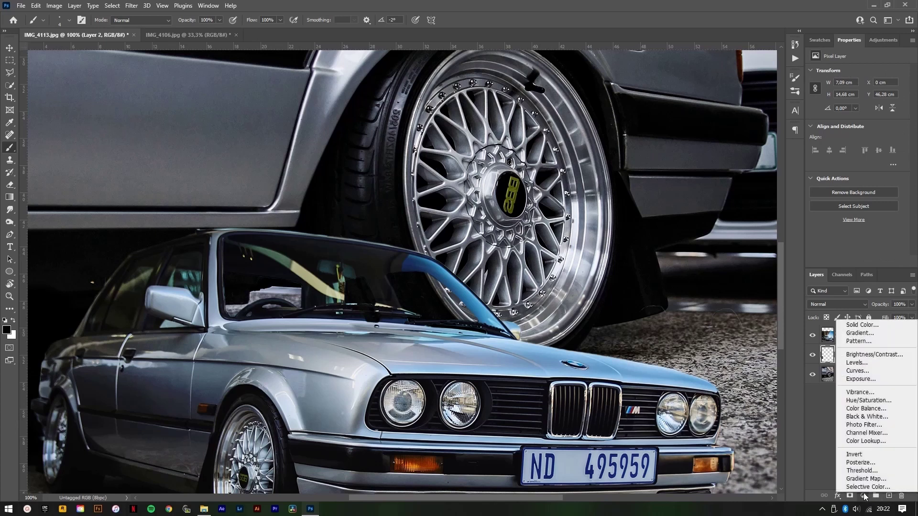
left_click(875, 326)
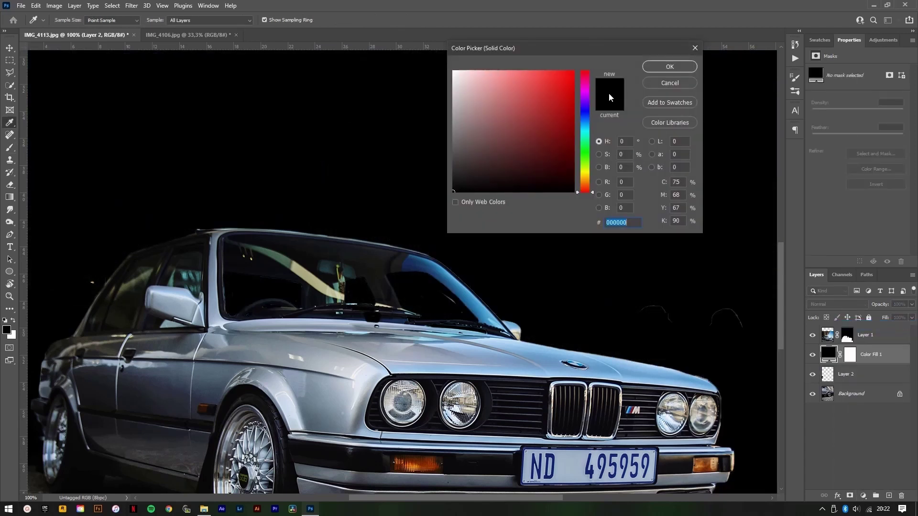
left_click(418, 262)
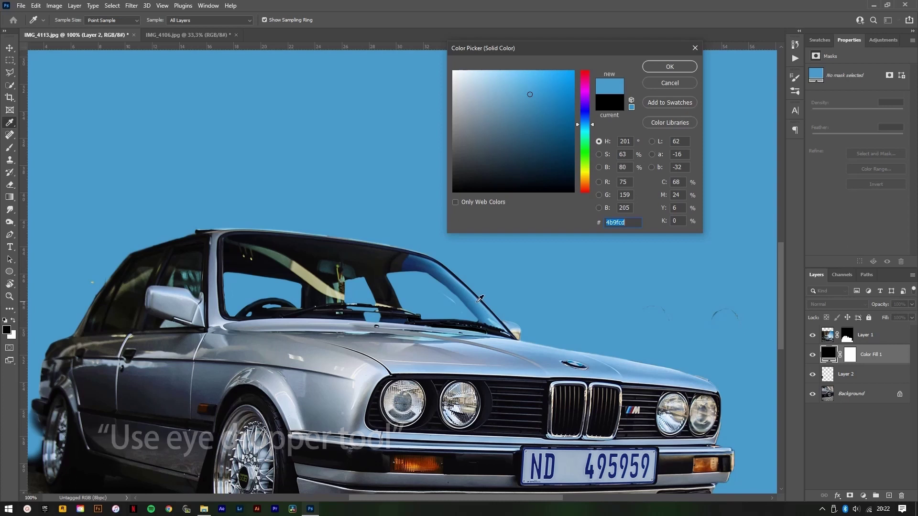
left_click(458, 284)
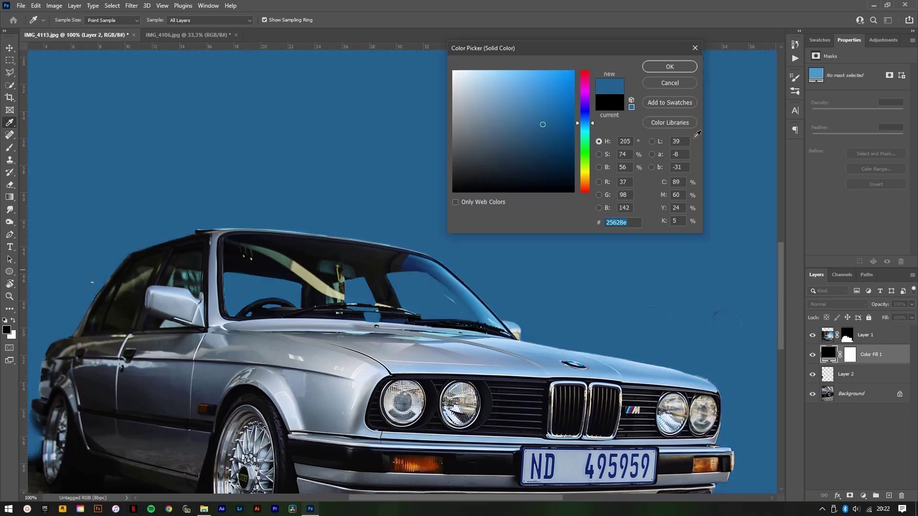
left_click(465, 286)
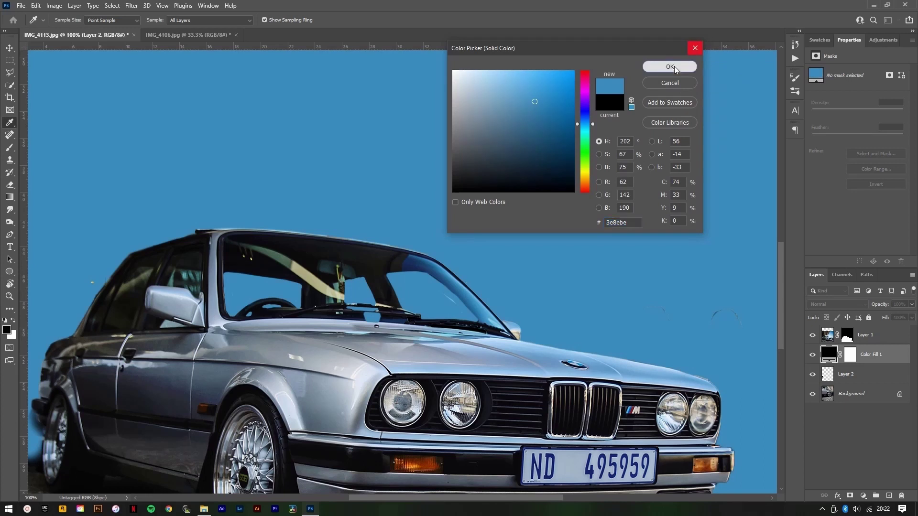
left_click(669, 67)
Step: Set the Color Fill 1 layer's blend mode to Screen and invert its layer mask to hide the blue tint
left_click(851, 305)
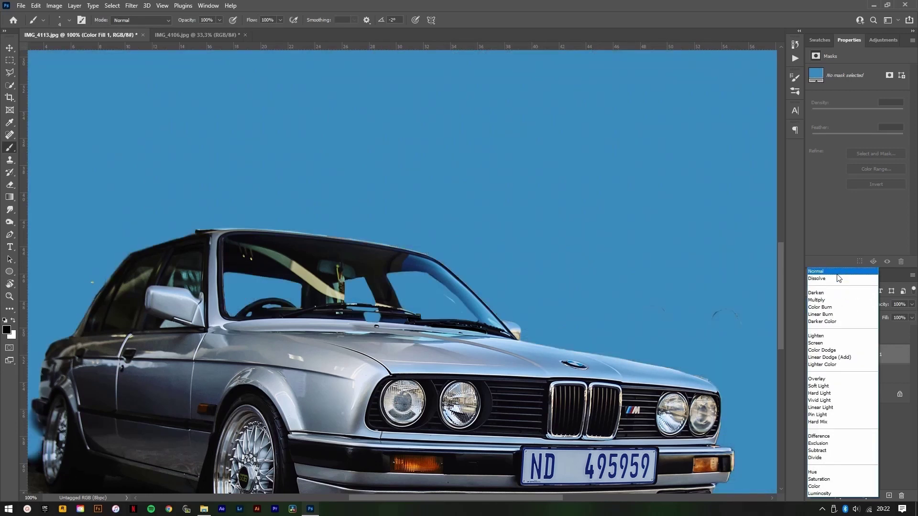
left_click(836, 271)
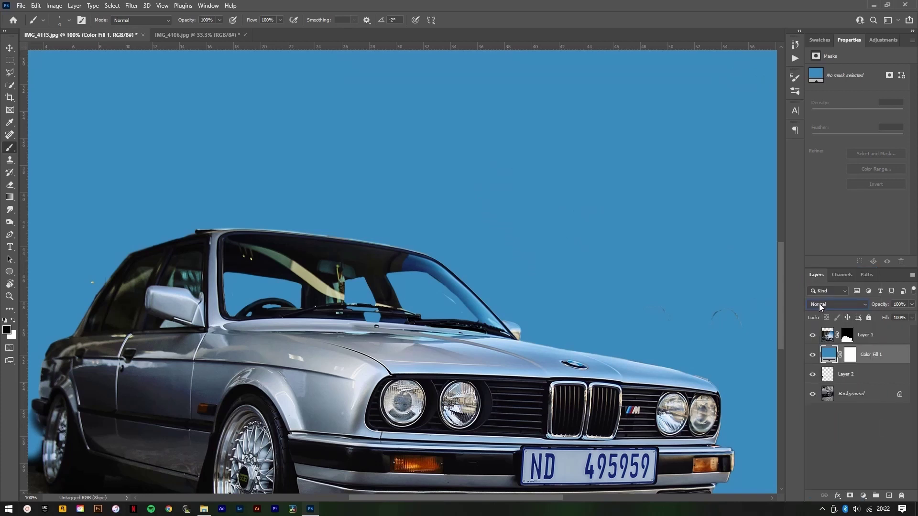
left_click(820, 307)
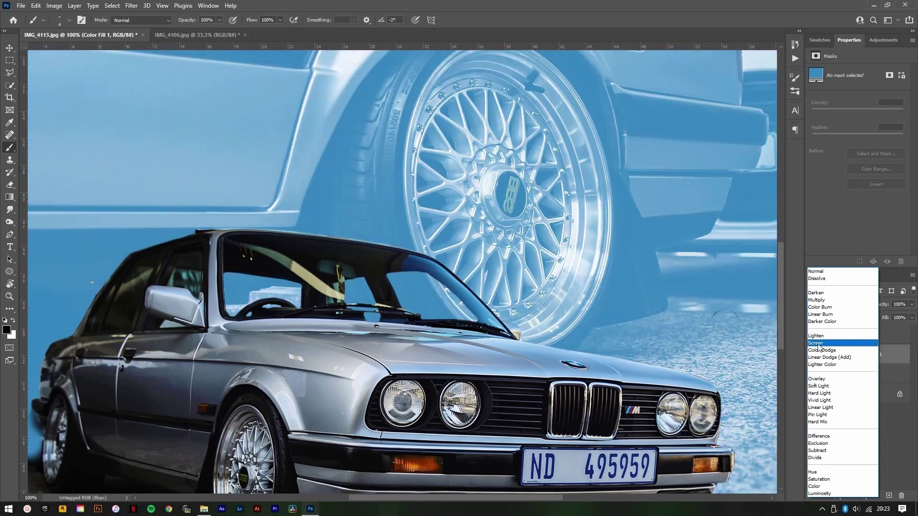
left_click(818, 343)
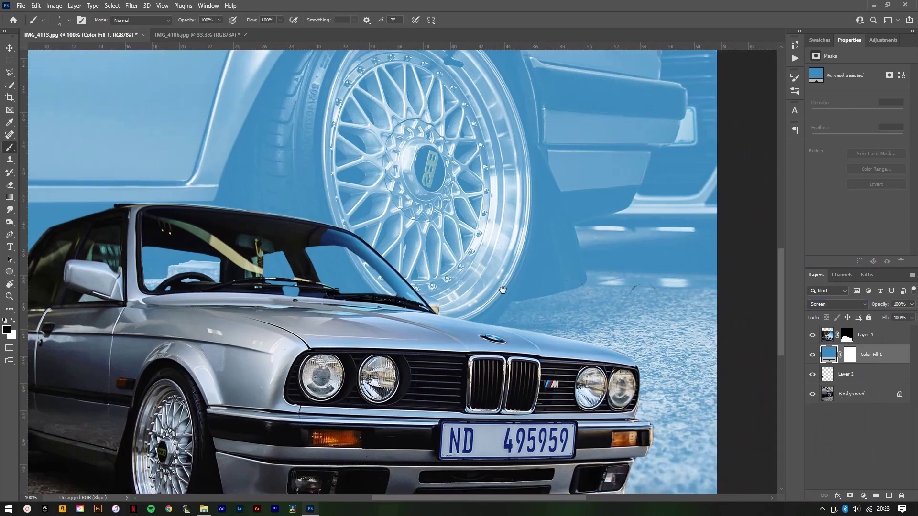
left_click(847, 335)
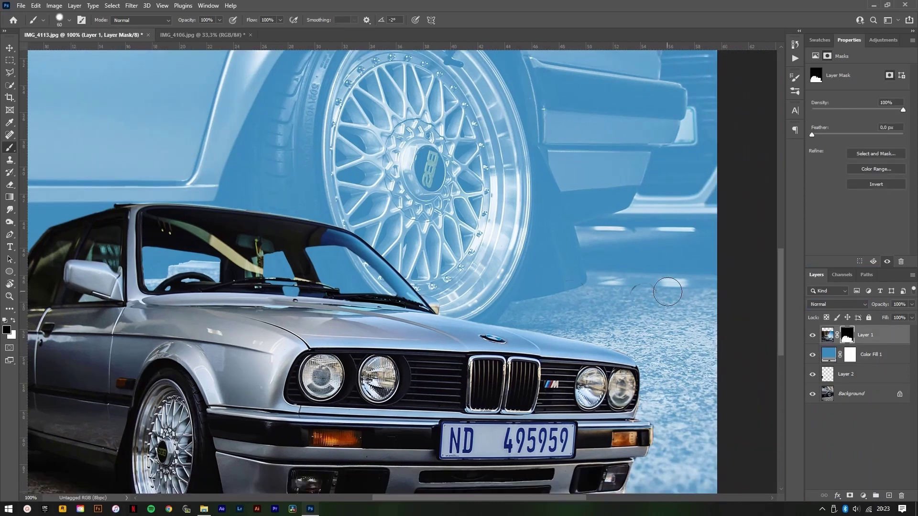
scroll(380, 332, "up", 2)
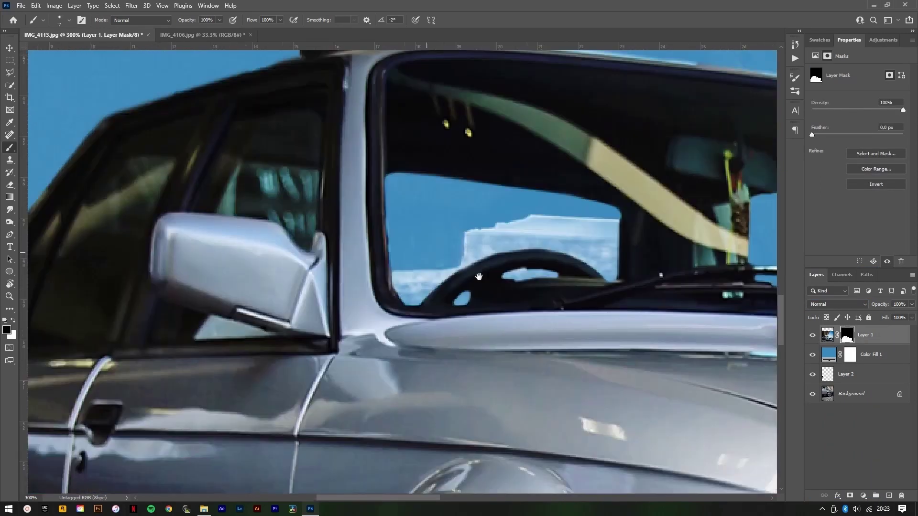
left_click(853, 360)
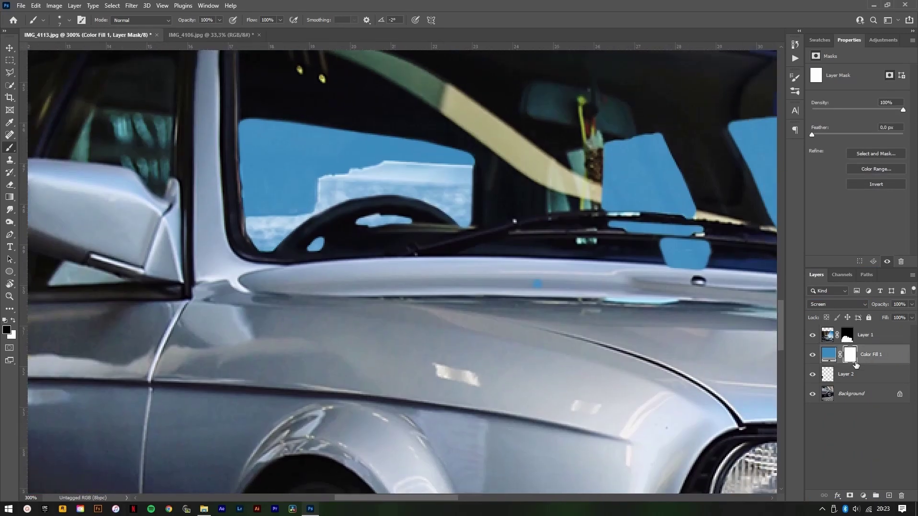
key("ctrl+0")
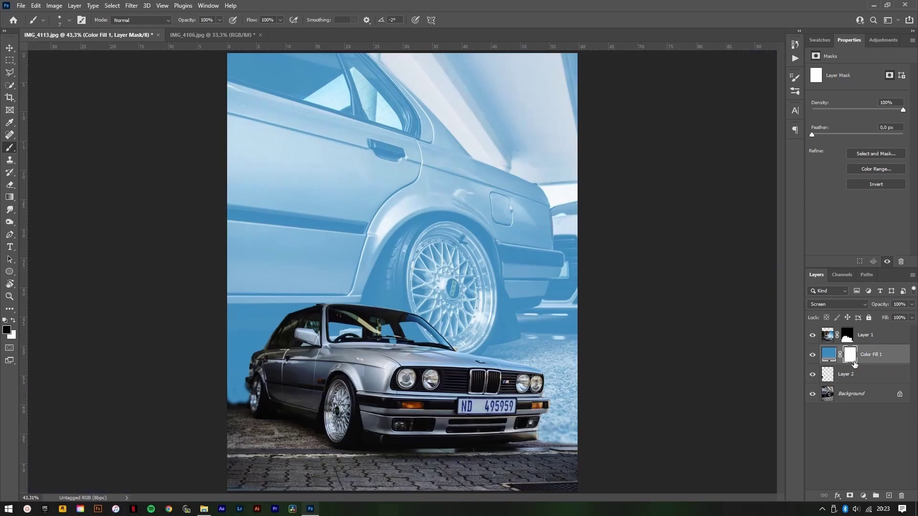
key("ctrl+i")
Step: Reveal the blue tint inside the front car's windshield openings by painting white on the Color Fill 1 mask with an enlarged brush
key("ctrl+plus")
key("ctrl+plus")
key("ctrl+plus")
key("ctrl+plus")
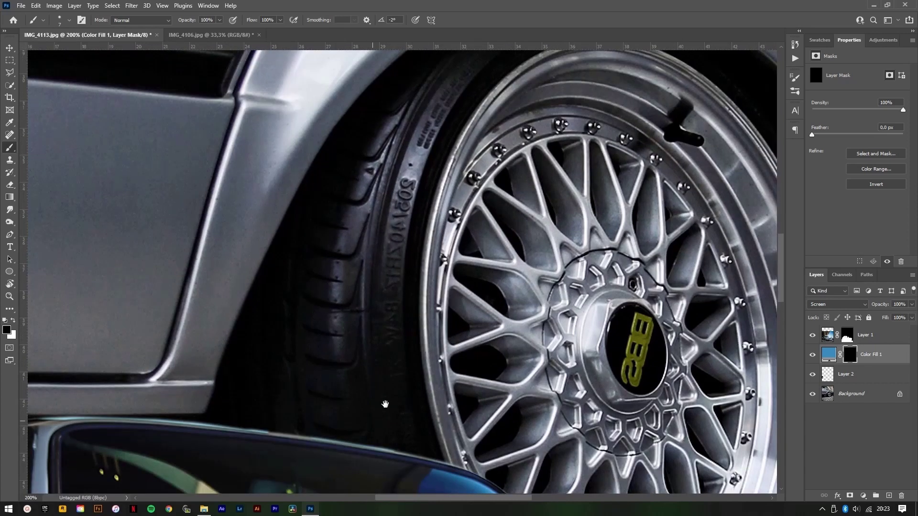
left_click_drag(385, 405, 441, 178)
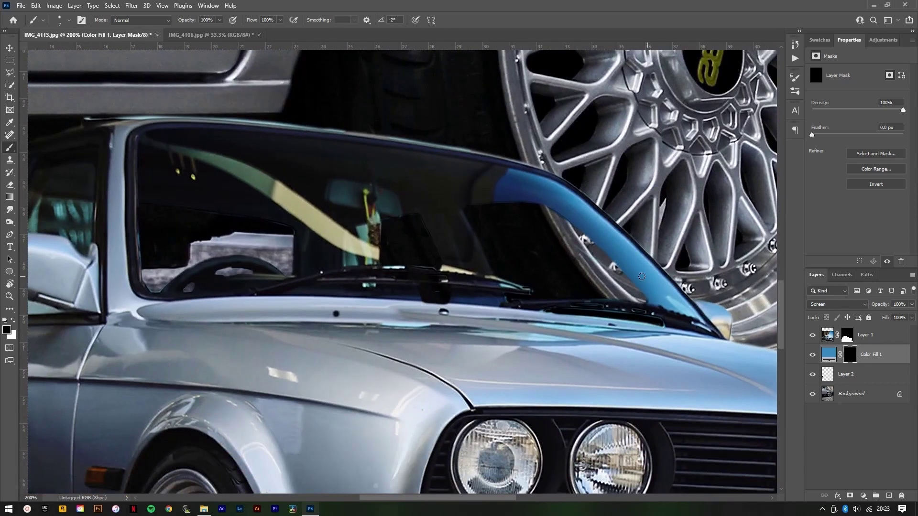
left_click_drag(594, 248, 608, 248, "alt")
left_click(13, 320)
mouse_move(619, 314)
left_mouse_down()
mouse_move(640, 299)
mouse_move(576, 232)
mouse_move(511, 197)
mouse_move(499, 226)
mouse_move(602, 301)
mouse_move(559, 263)
mouse_move(480, 227)
mouse_move(459, 252)
mouse_move(177, 282)
left_mouse_up()
Step: Move Color Fill 1 below Layer 2 and finish painting the tint into the opening behind the steering wheel
left_click_drag(865, 355, 860, 384)
left_click(850, 374)
left_click_drag(260, 232, 136, 233)
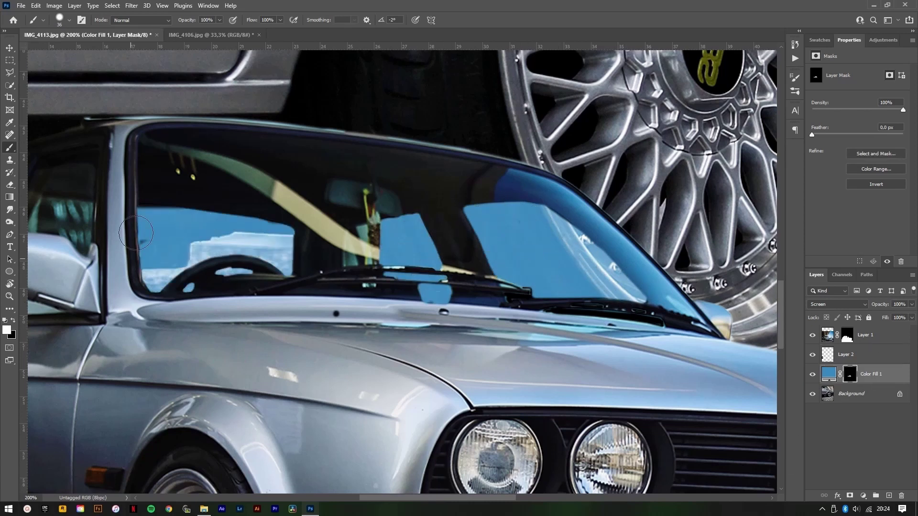
Step: Retouch the Layer 1 mask around the see-through patch beneath the wipers, alternating black and white with a smaller brush
left_click(847, 335)
key("x")
left_click_drag(464, 303, 450, 301)
key("x")
left_click_drag(450, 301, 437, 294)
key("ctrl+z")
key("x")
key("ctrl+plus")
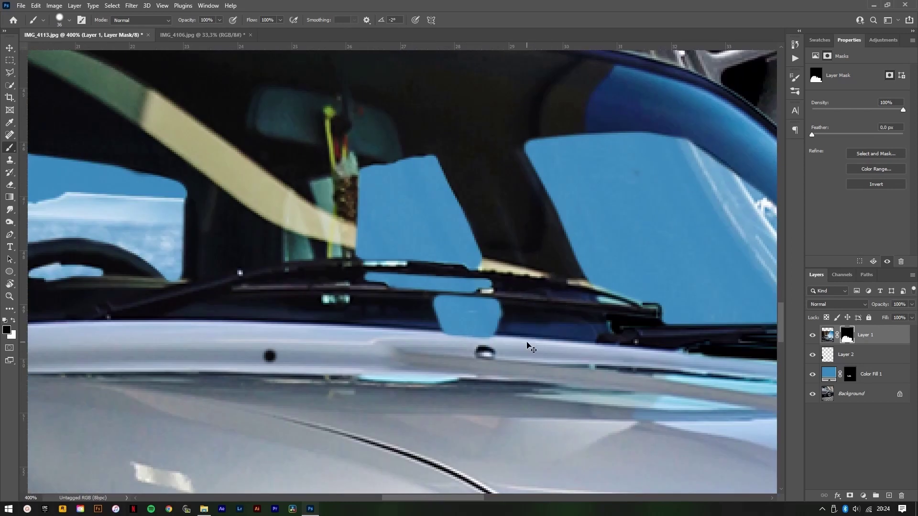
key("x")
right_click(479, 325, "alt")
key("x")
Step: Compare the Screen and Overlay blend modes on Color Fill 1, choosing Screen at 36% layer opacity
left_click(828, 374)
left_click(837, 304)
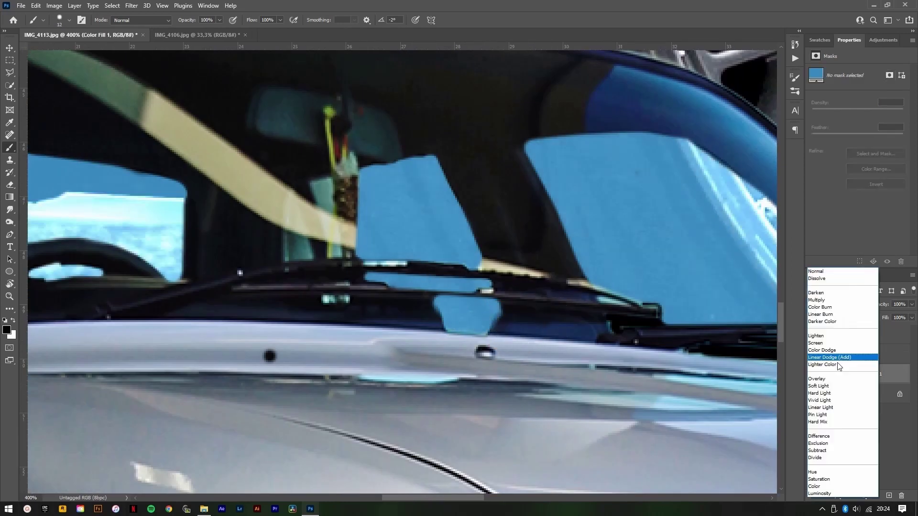
left_click(823, 343)
key("ctrl+0")
left_click(836, 304)
left_click(823, 379)
left_click(837, 304)
left_click(824, 343)
left_click_drag(888, 306, 877, 306)
Step: Target the Color Fill 1 mask and set the brush to about 293 px in size and 40% opacity
left_click(850, 373)
right_click(442, 289, "alt")
left_click_drag(191, 20, 163, 18)
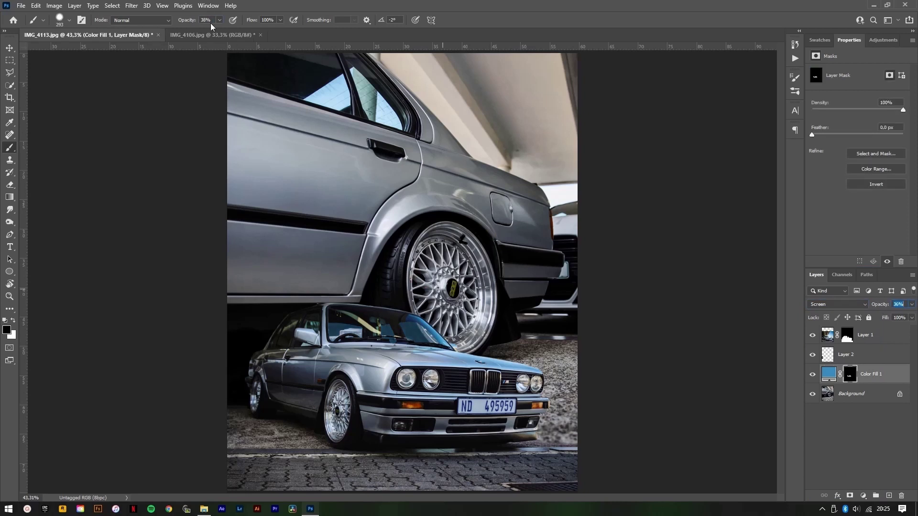
key("4")
key("ctrl+minus")
Step: Check the image with and without Color Fill 1, and set that layer to Overlay at 100% opacity
left_click(812, 375)
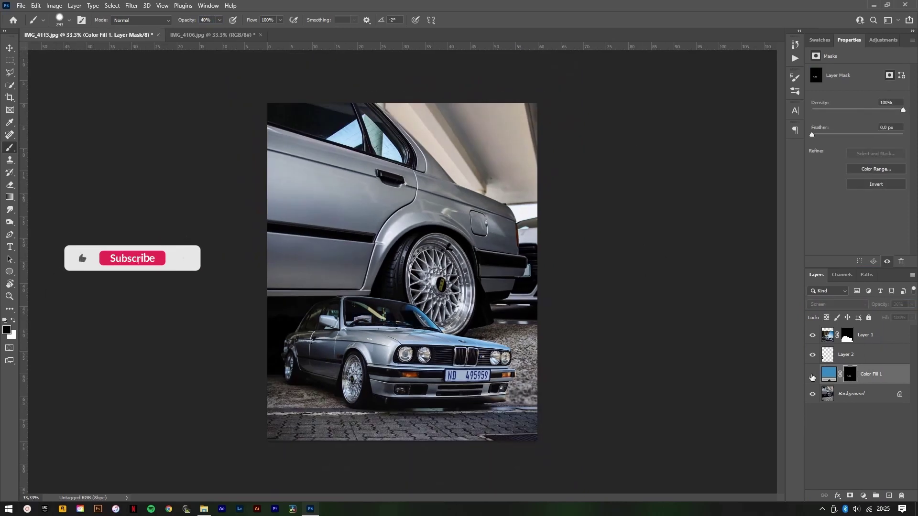
left_click(812, 375)
left_click(836, 304)
left_click(824, 379)
left_click_drag(880, 304, 914, 317)
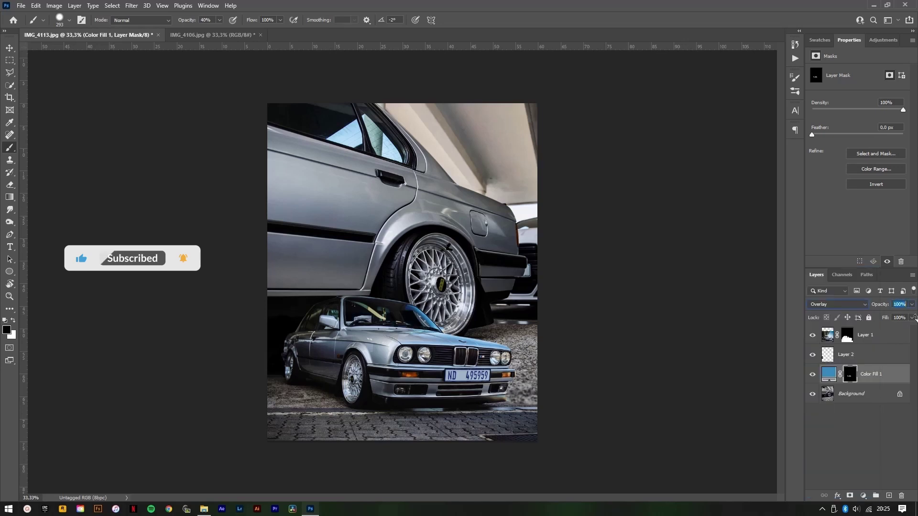
Step: Add a Color Lookup adjustment above Layer 1 at 29% opacity, using the Neon 770.CUBE 3D LUT
left_click(884, 335)
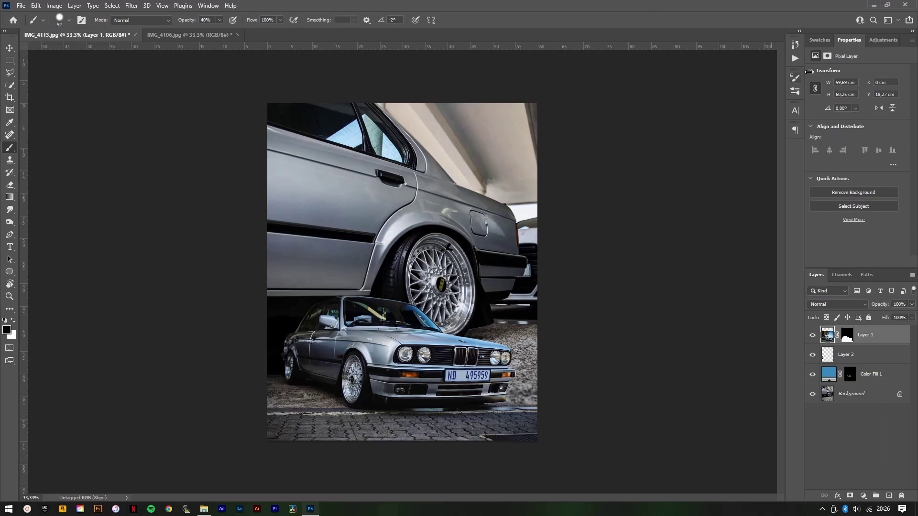
left_click(883, 40)
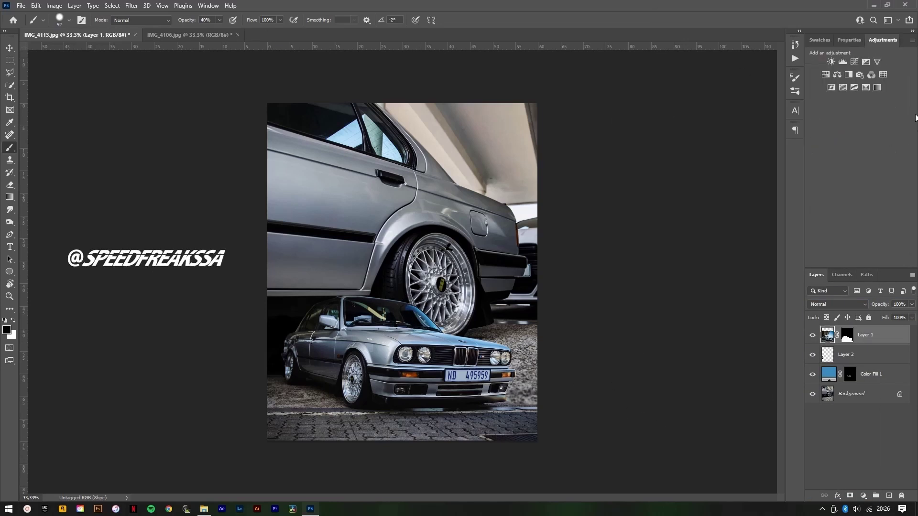
left_click(883, 75)
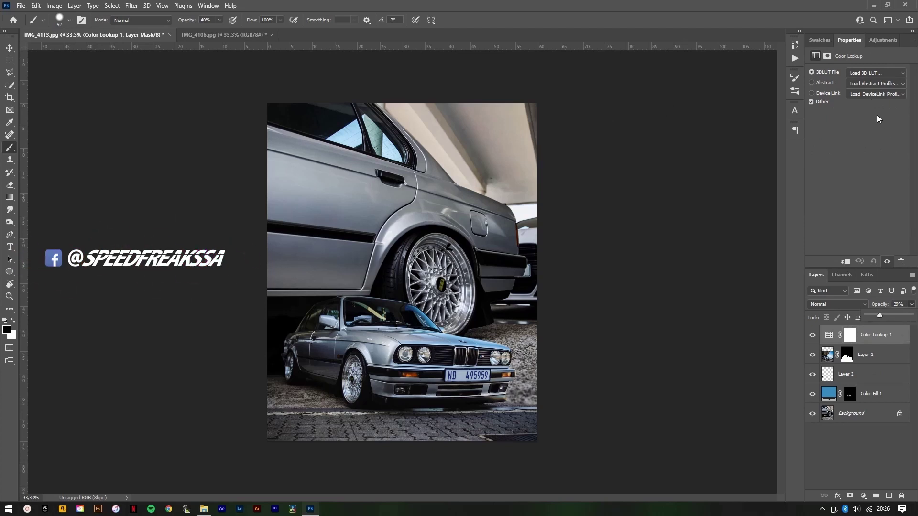
left_click(867, 74)
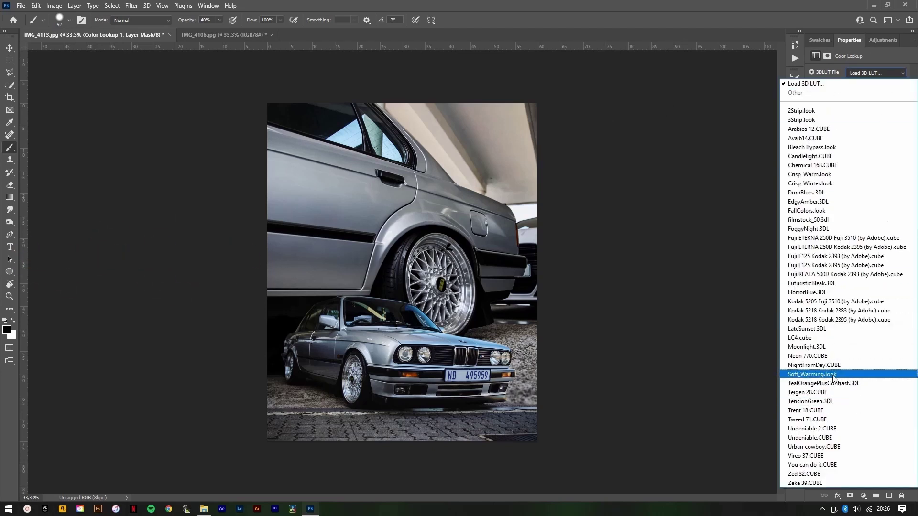
left_click(810, 356)
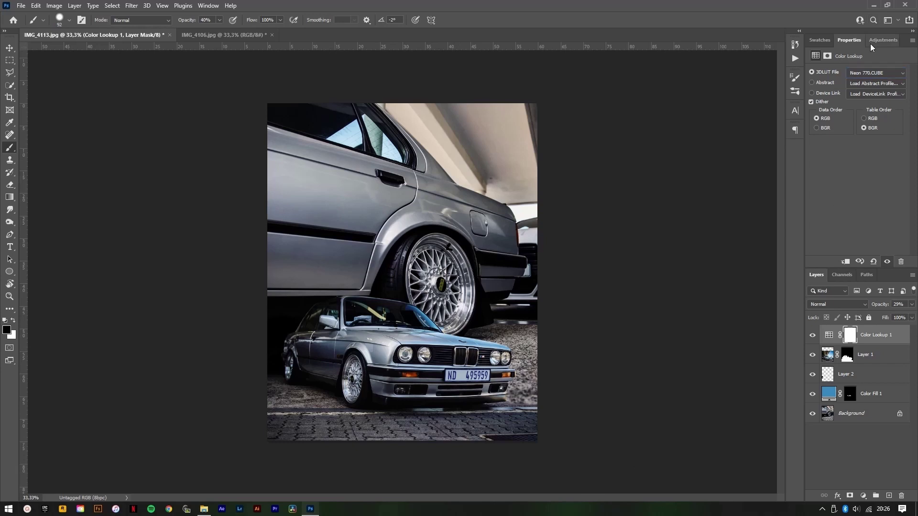
Step: Add a Curves adjustment on top, lowering the white point's output to 248 and raising the black point's output to 11
left_click(882, 40)
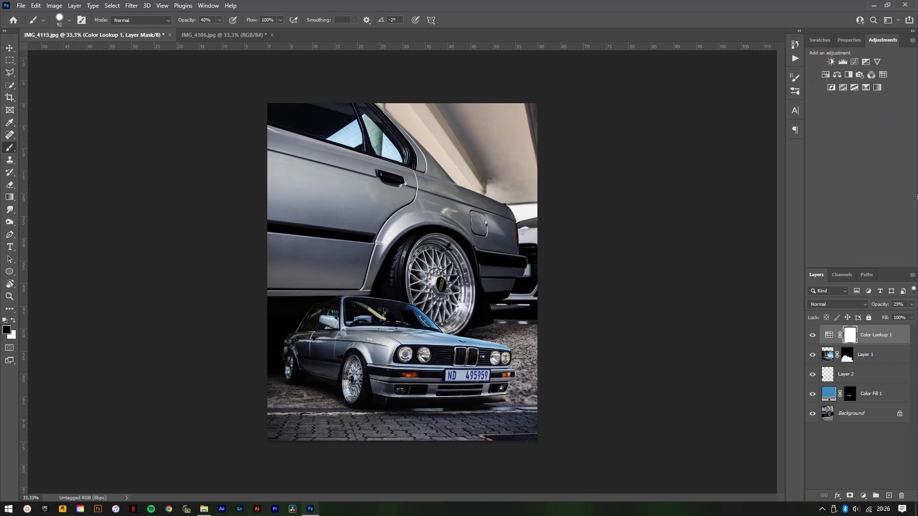
left_click(860, 63)
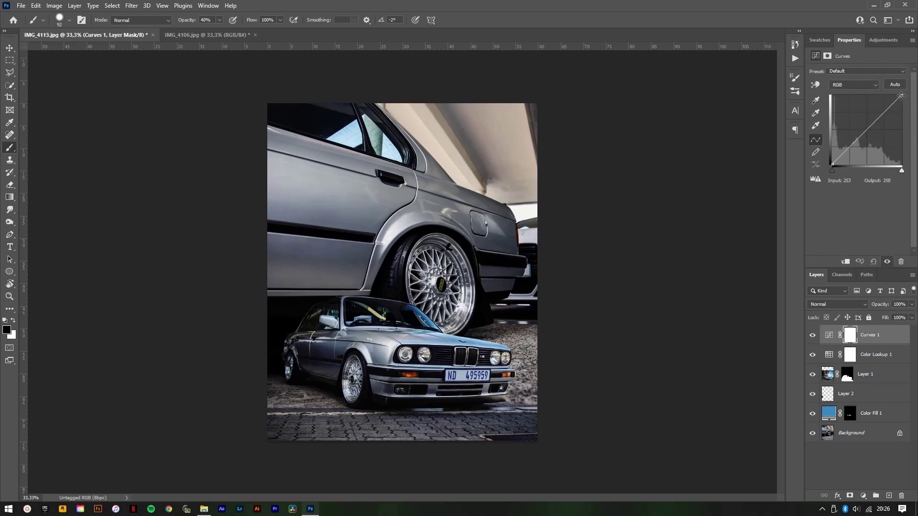
left_click_drag(900, 95, 903, 98)
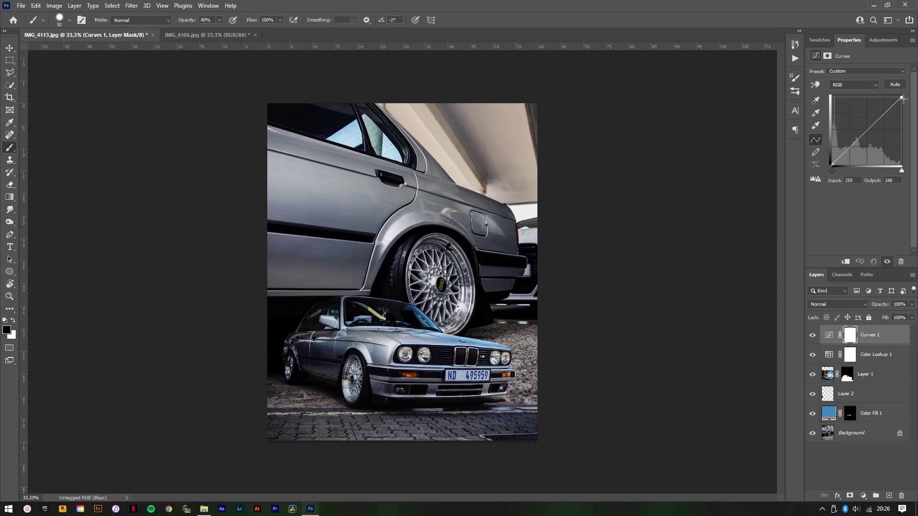
left_click_drag(835, 164, 829, 160)
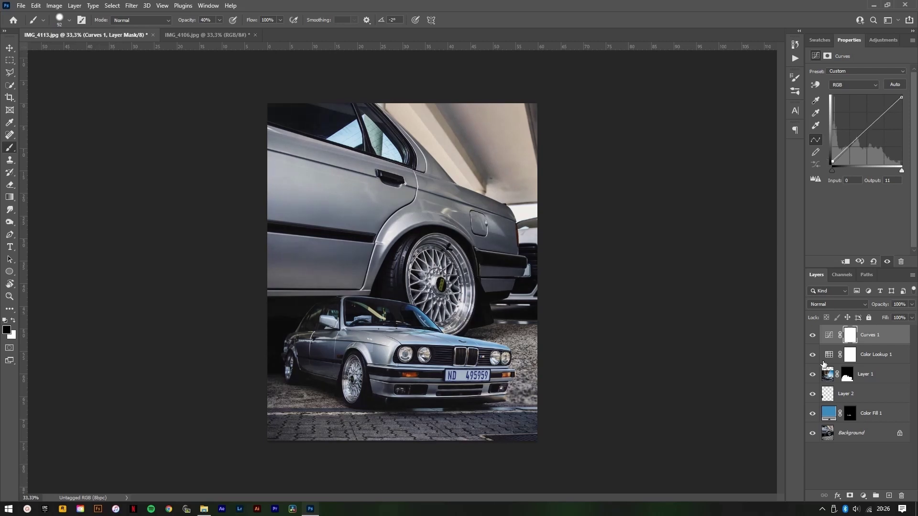
Step: Try the TealOrangePlusContrast.3DL LUT on Color Lookup 1 and return to Neon 770.CUBE
left_click(828, 355)
left_click(876, 73)
left_click(823, 382)
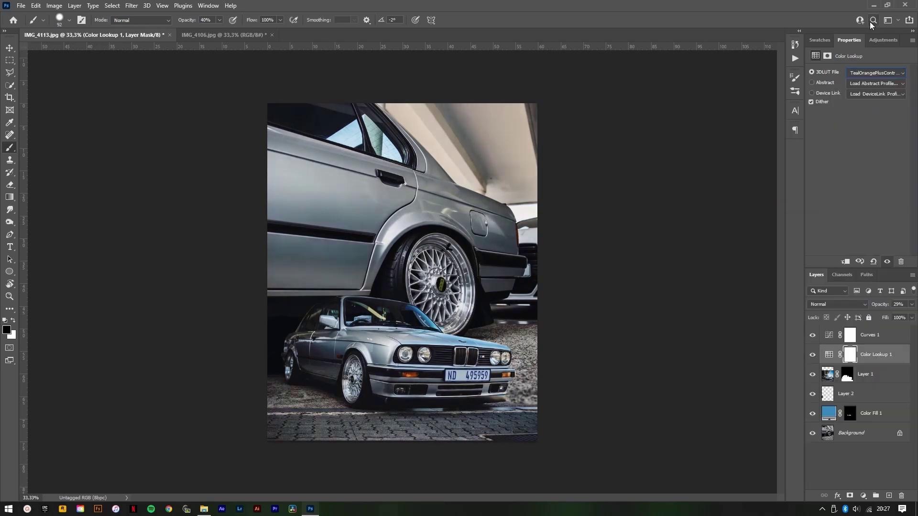
left_click(876, 73)
left_click(813, 356)
Step: Stamp all visible layers above Curves 1 and apply the Camera Raw Filter with Contrast +37, Blacks -7, Shadows +37 and Highlights -44
left_click(869, 337)
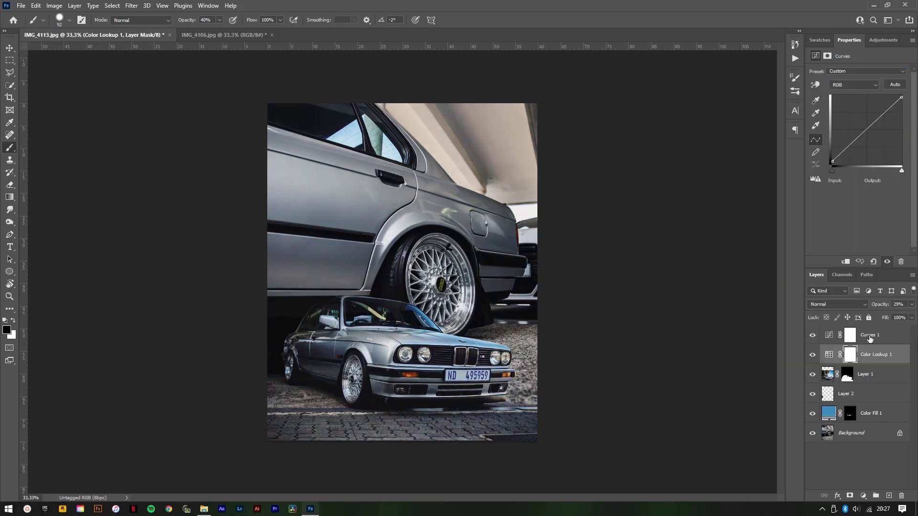
key("ctrl+shift+alt+e")
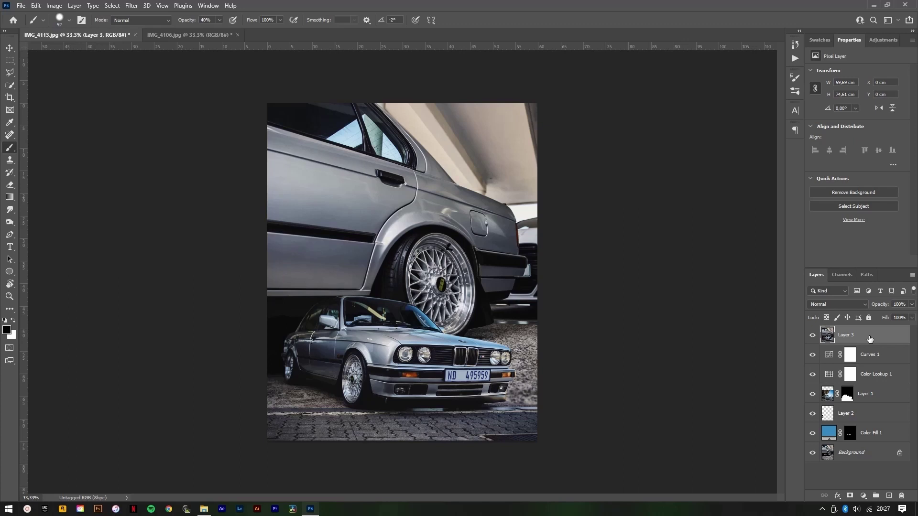
key("ctrl+shift+a")
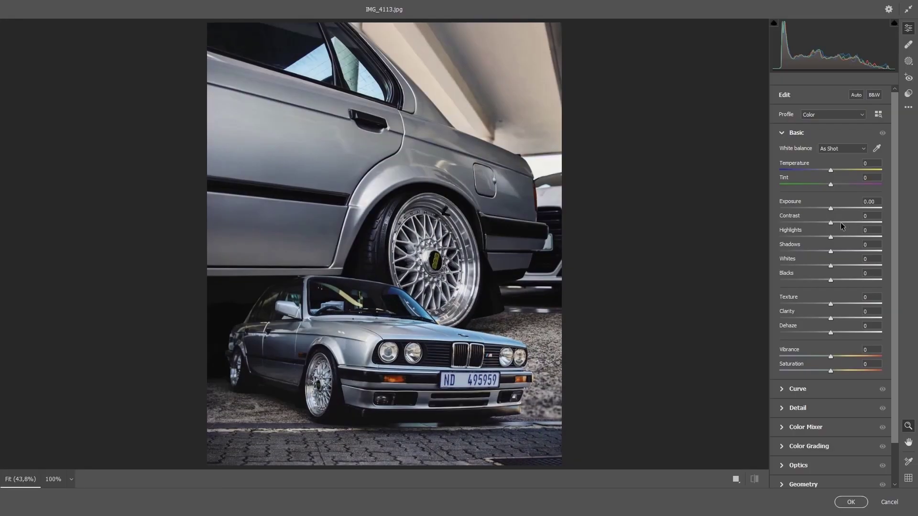
left_click_drag(840, 222, 849, 222)
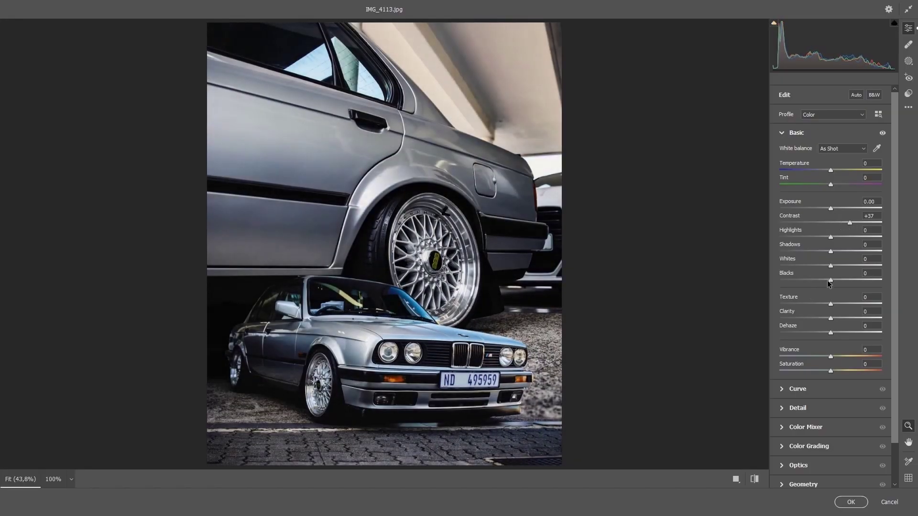
left_click_drag(828, 282, 825, 282)
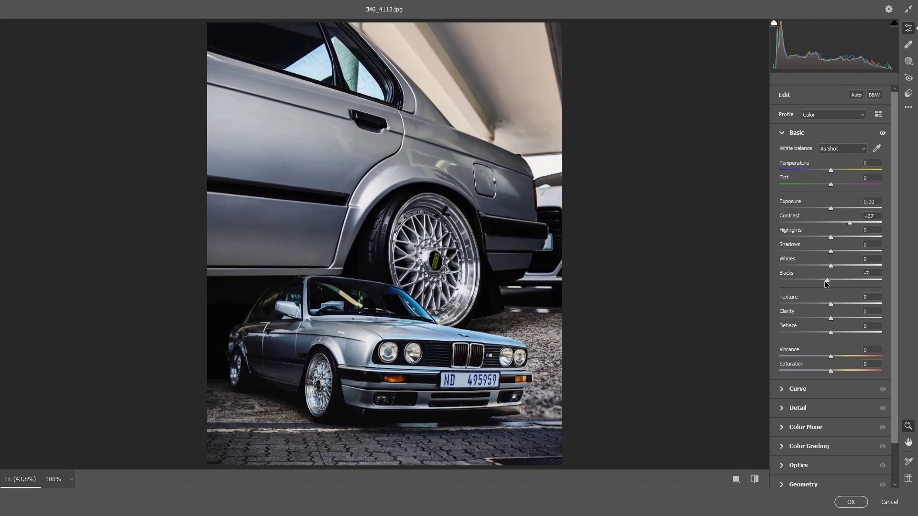
left_click(848, 252)
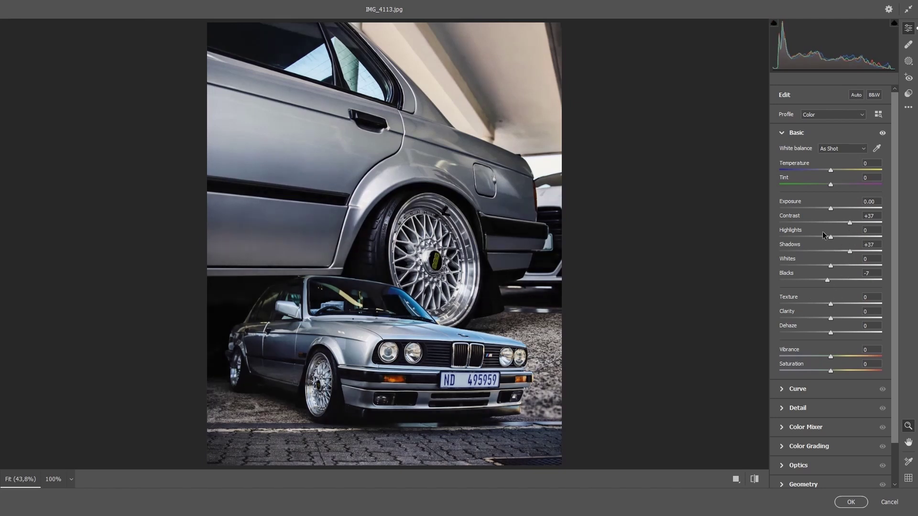
left_click_drag(814, 237, 809, 237)
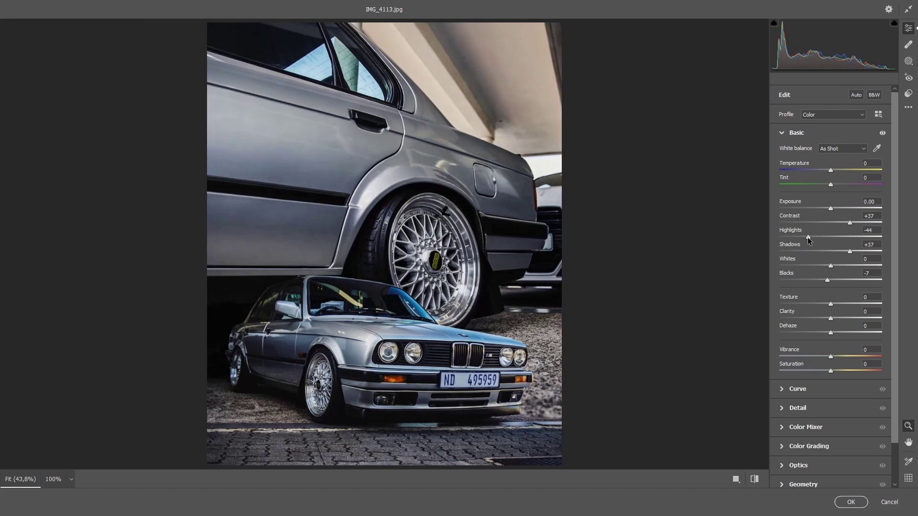
left_click(849, 500)
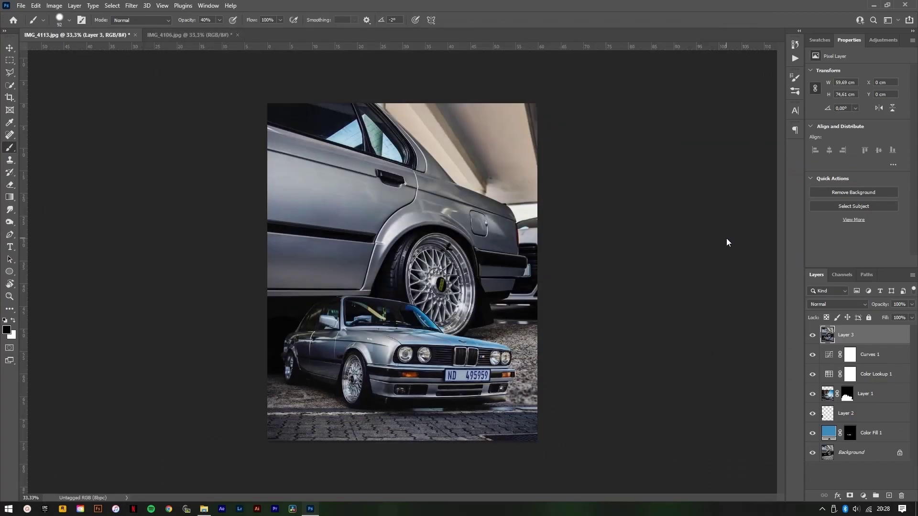
Step: Duplicate the stamped Layer 3
key("ctrl+j")
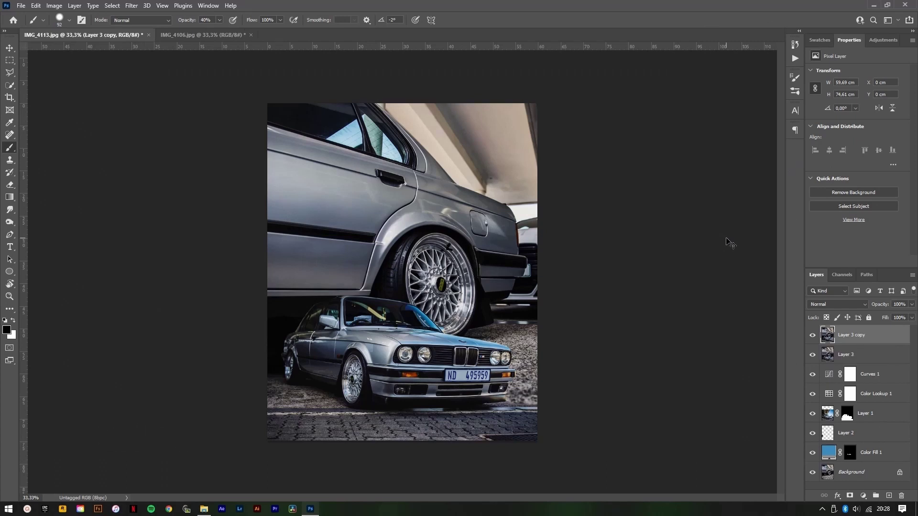
Step: Apply the Camera Raw Filter to Layer 3 copy with a Highlight Priority vignette: Vignetting -38, Midpoint 64 and Feather 70
key("ctrl+shift+a")
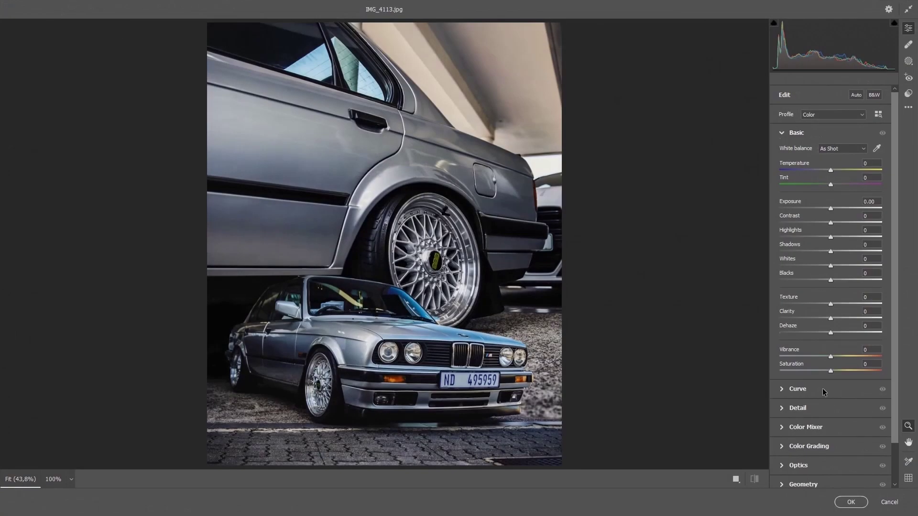
scroll(823, 392, "down", 2)
left_click(816, 449)
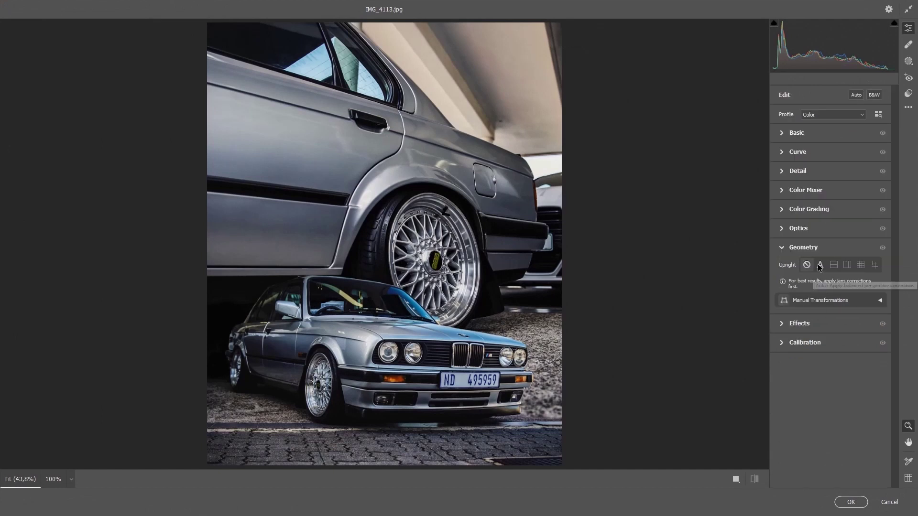
left_click(803, 338)
left_click(816, 284)
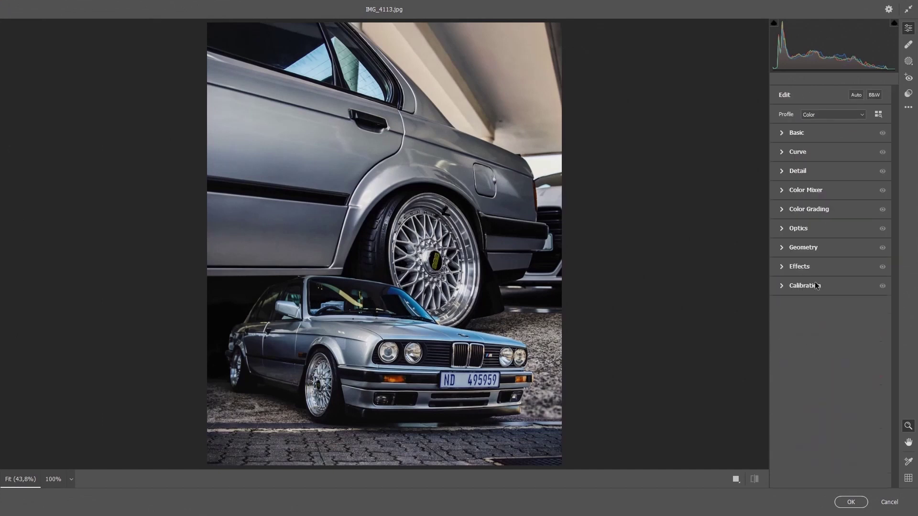
left_click(815, 271)
left_click_drag(831, 338, 810, 338)
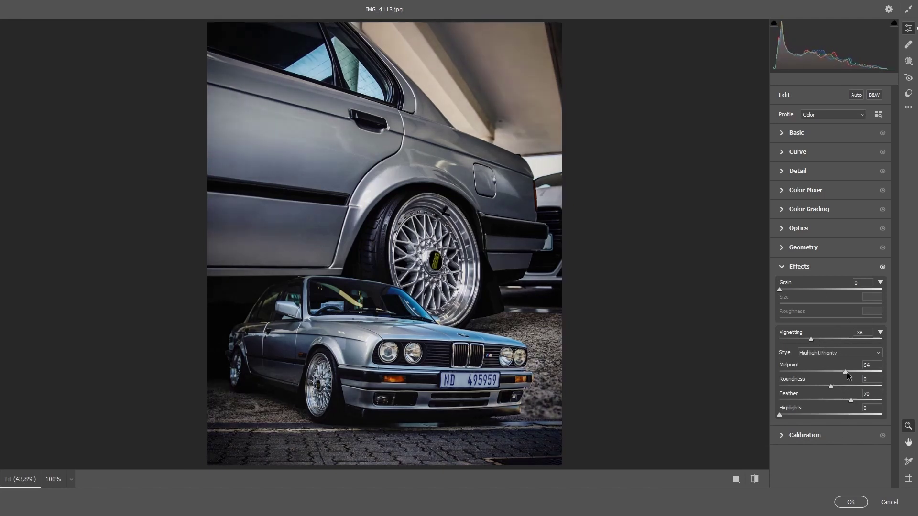
left_click(855, 502)
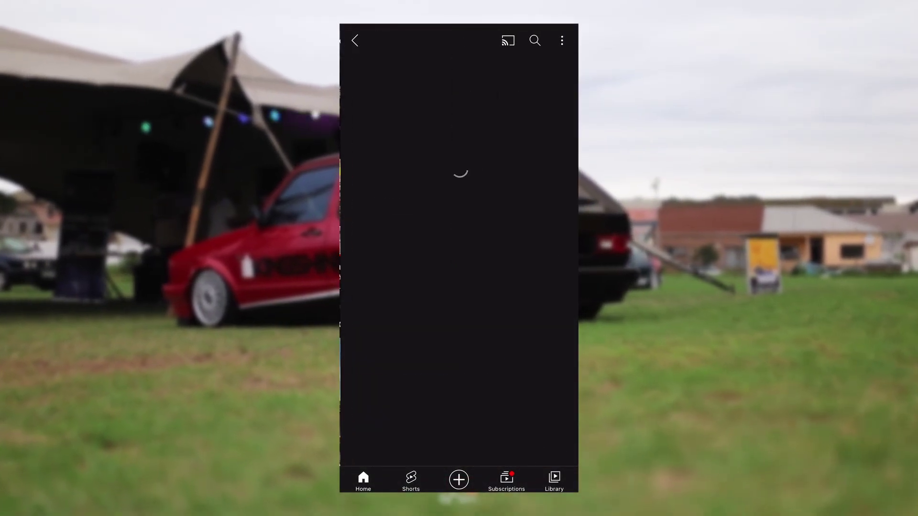
Step: Switch to YouTube, subscribe to the Speed Freaks South Africa channel and open its notification options
scroll(459, 287, "down", 4)
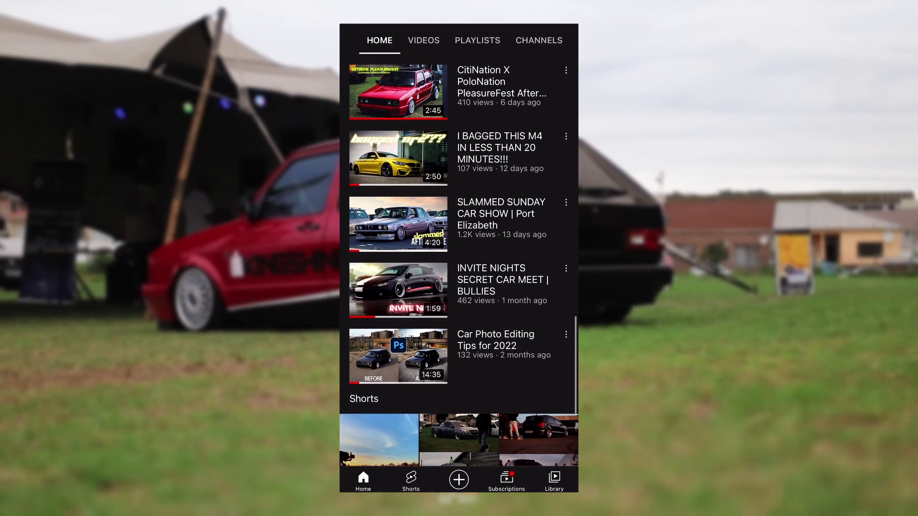
scroll(459, 287, "up", 5)
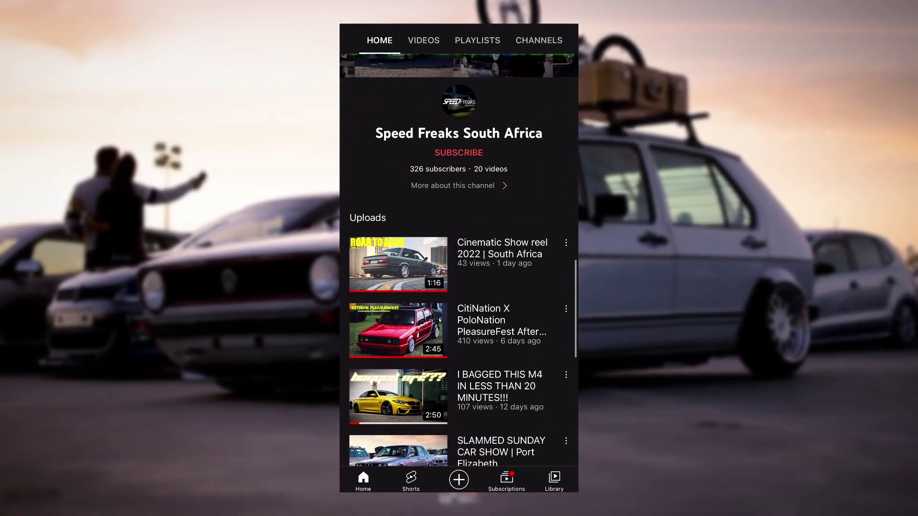
left_click(458, 153)
left_click(501, 153)
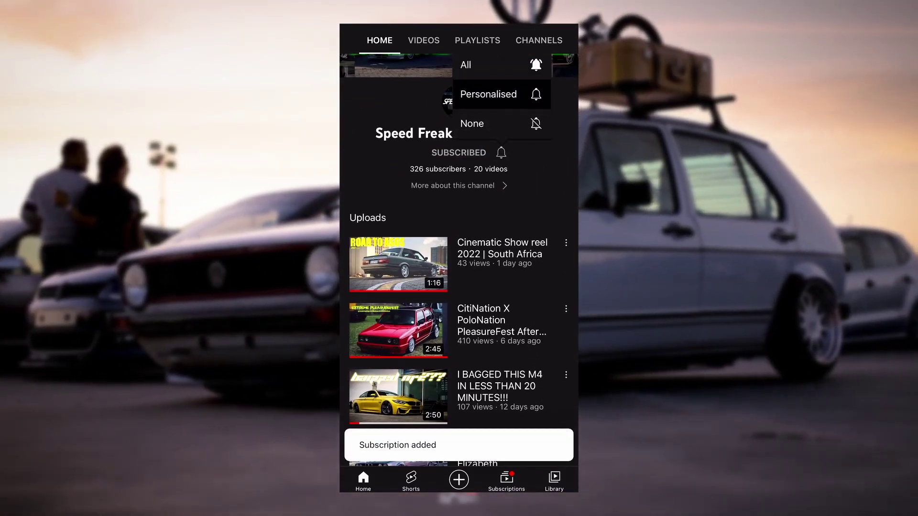